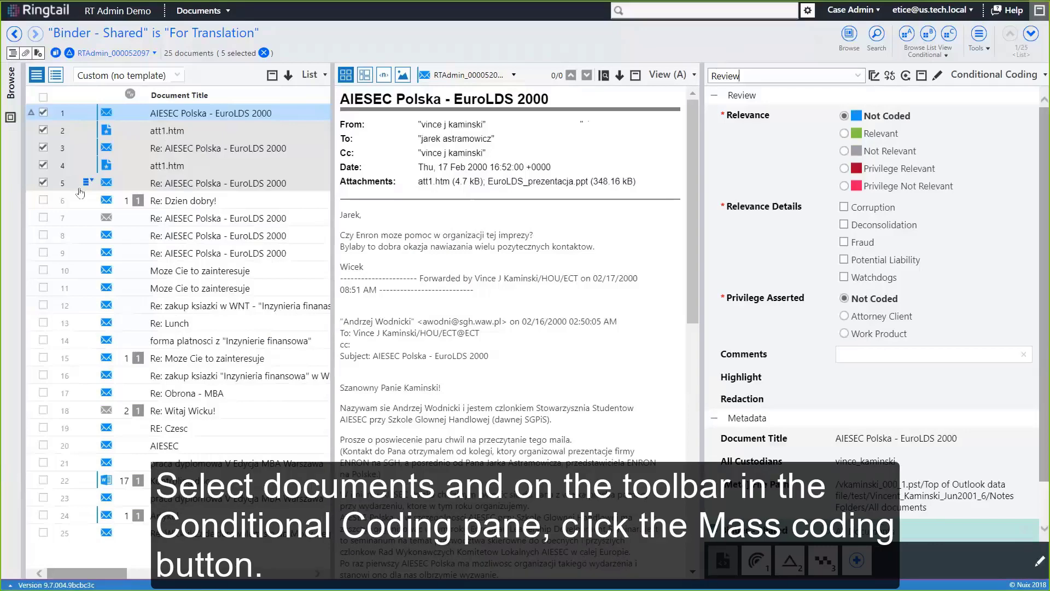
Turn on mass coding and set Relevance to Relevant for the five selected documents.
left_click(873, 78)
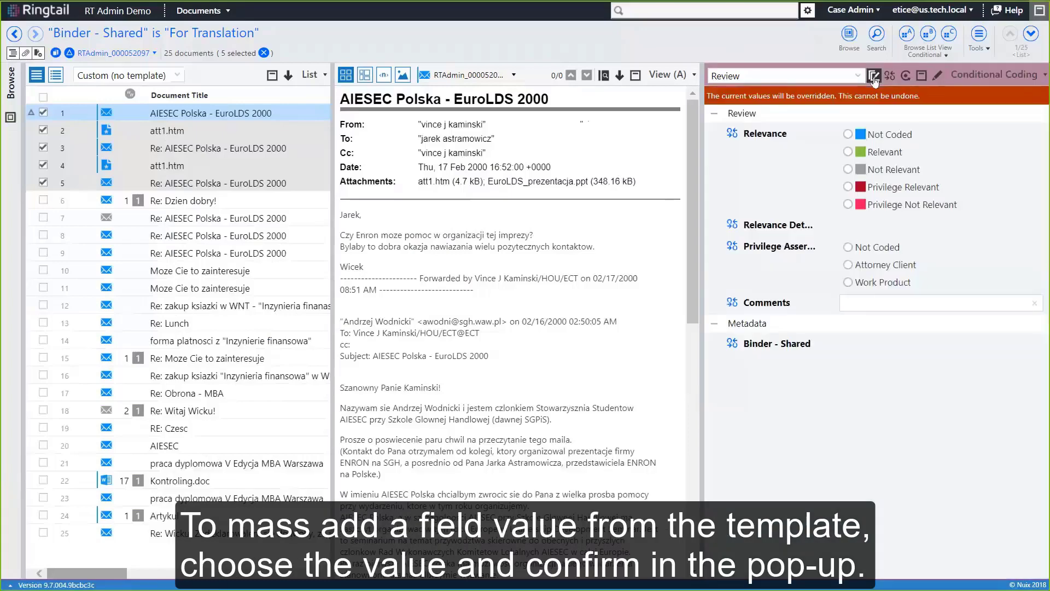
left_click(849, 152)
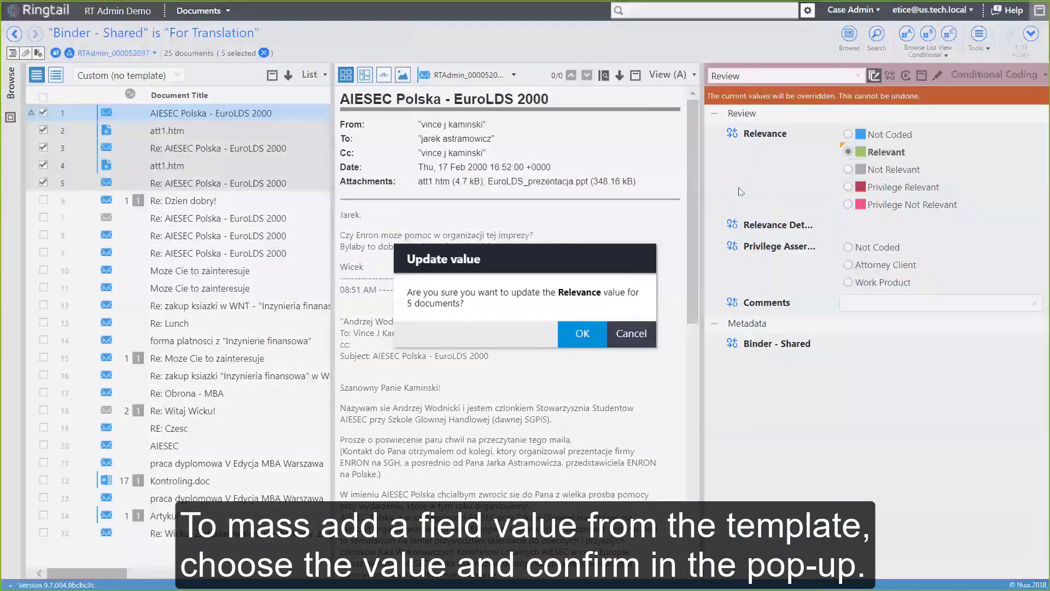
left_click(581, 336)
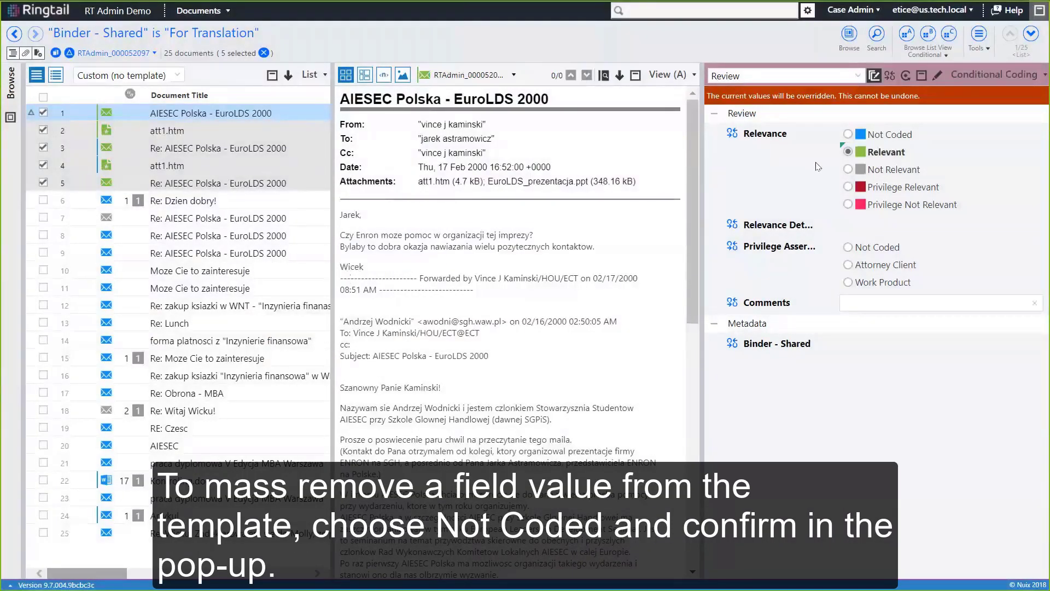
Remove the Relevance value from the five selected documents by mass coding them as Not Coded.
left_click(849, 135)
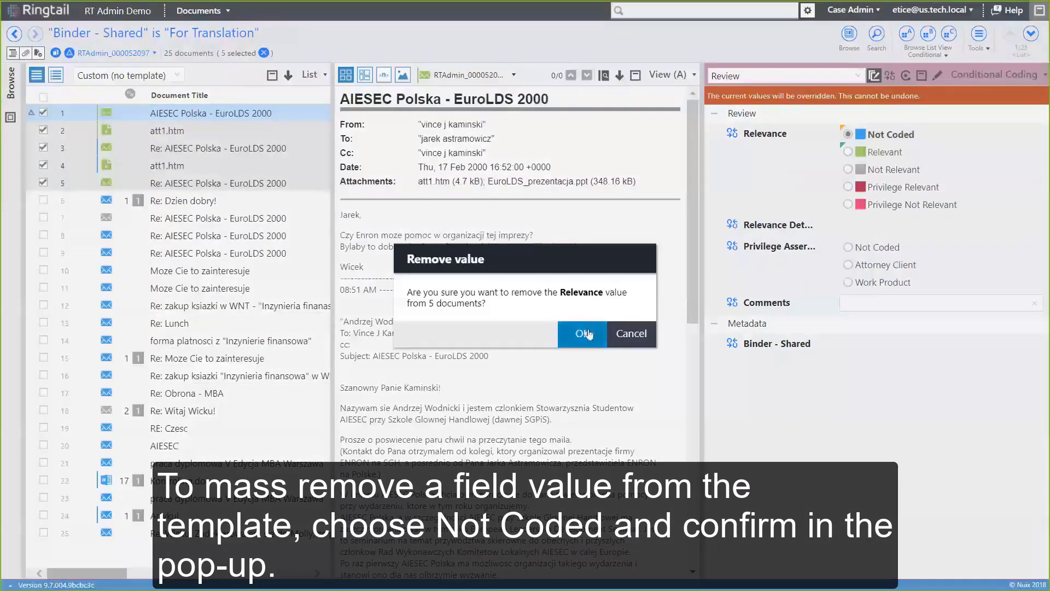
left_click(584, 334)
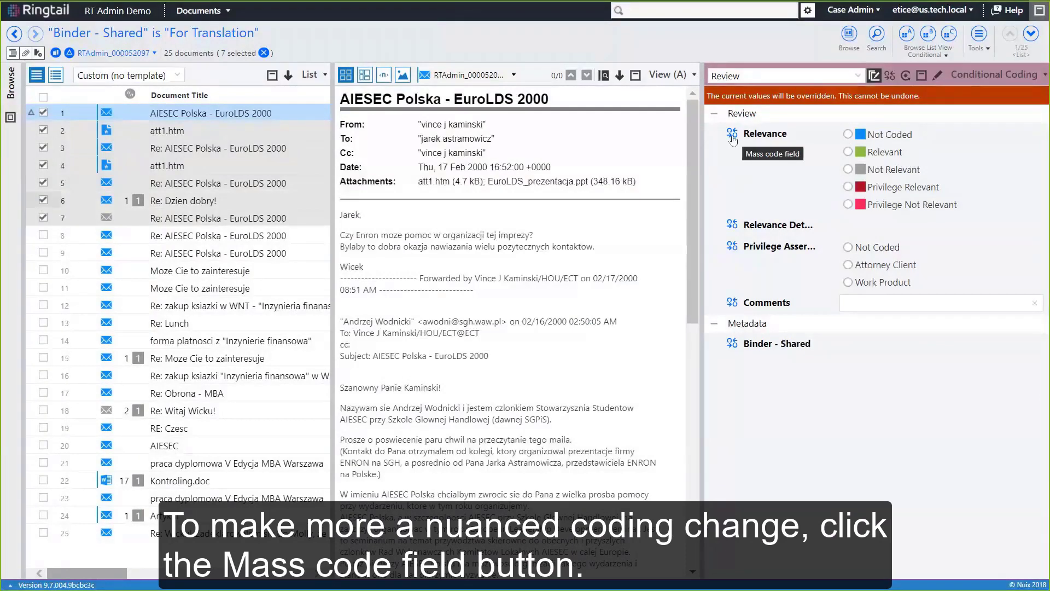
Mass code the Relevance field of the seven selected documents with the Add action and the new value Relevant.
left_click(732, 135)
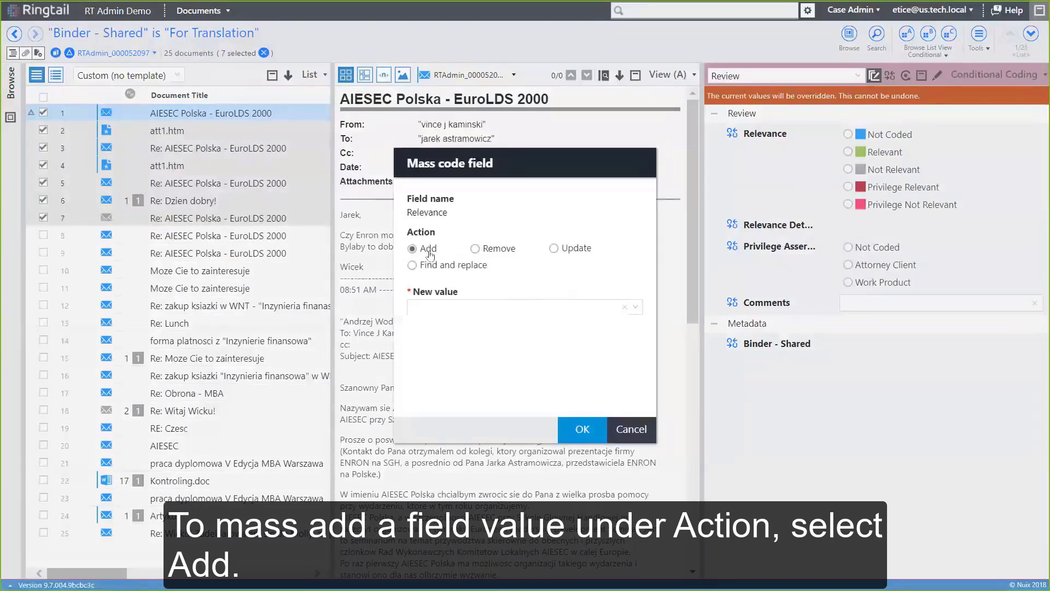
left_click(637, 307)
left_click(591, 322)
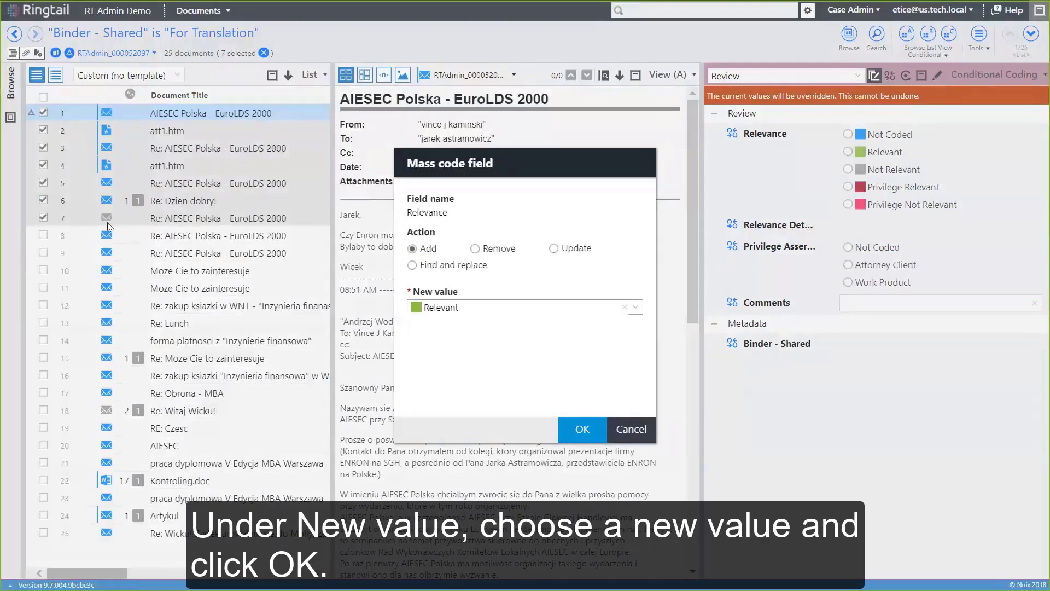
left_click(572, 430)
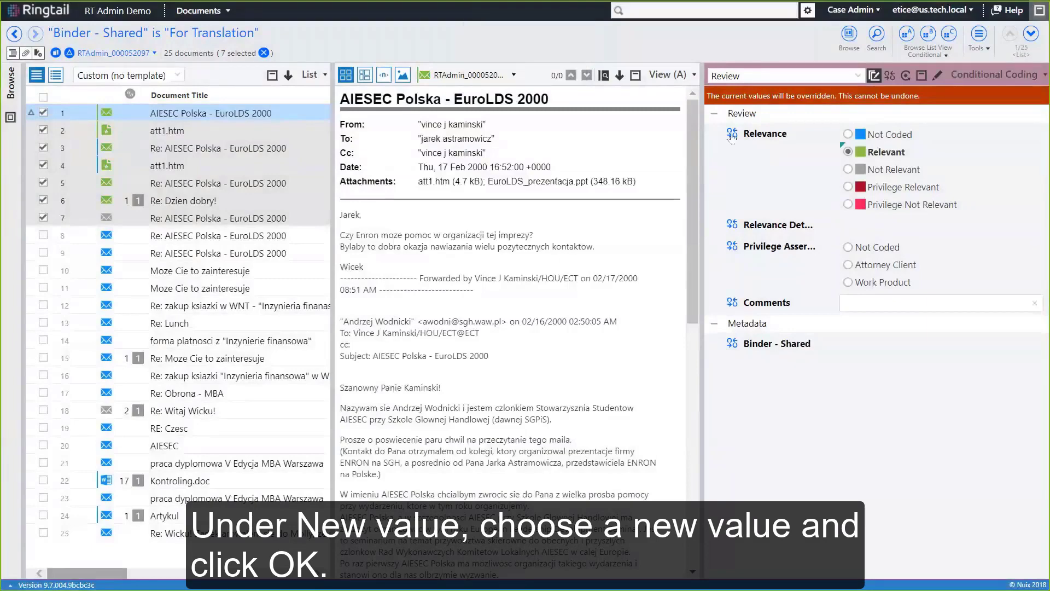
Open the mass code dialog for Relevance and examine the Remove and Update actions, including the available new values.
left_click(732, 134)
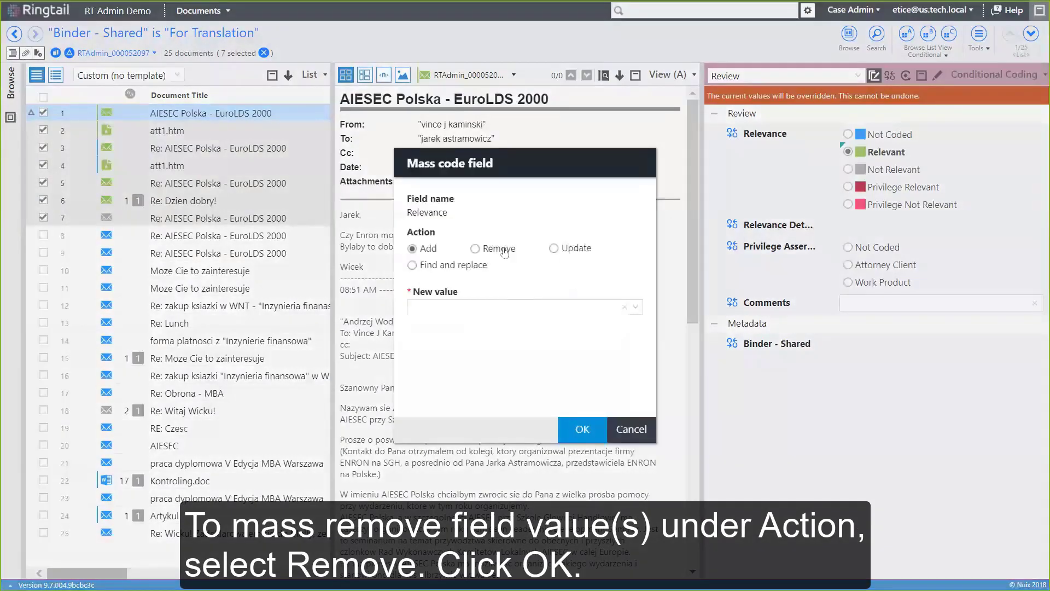
left_click(503, 253)
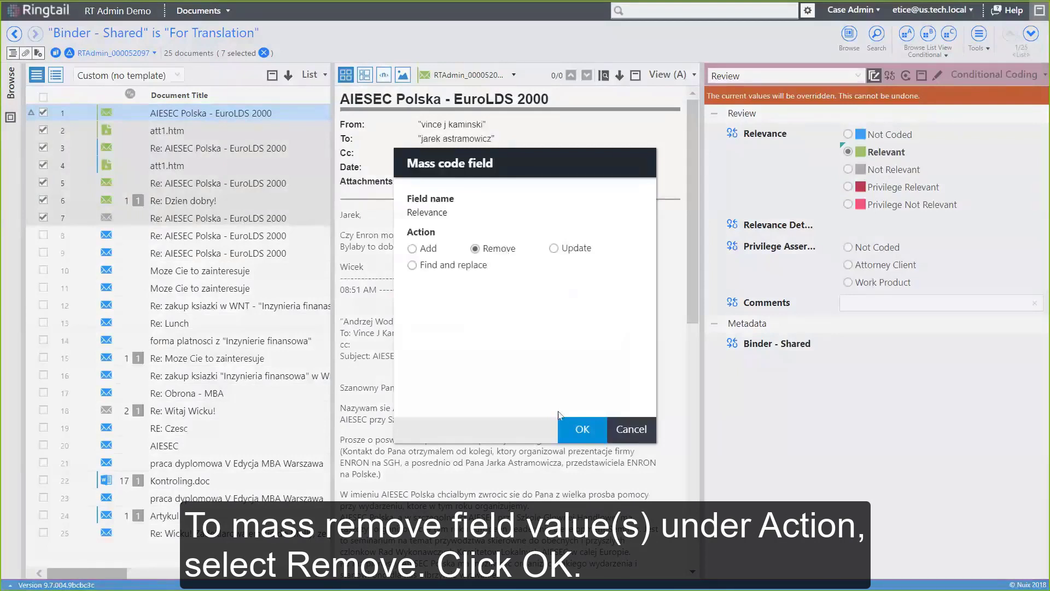
left_click(578, 250)
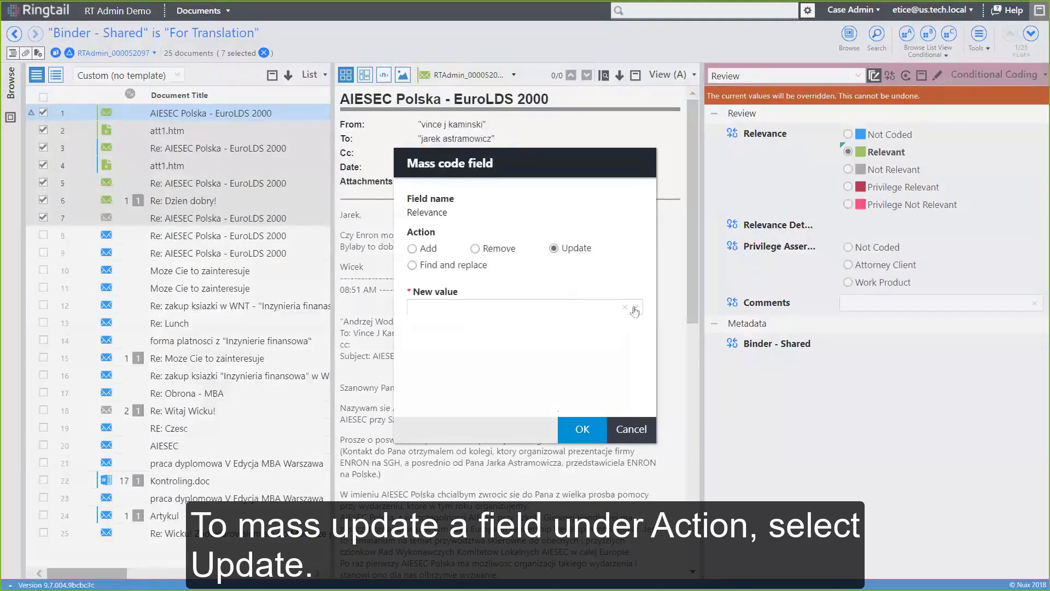
left_click(569, 307)
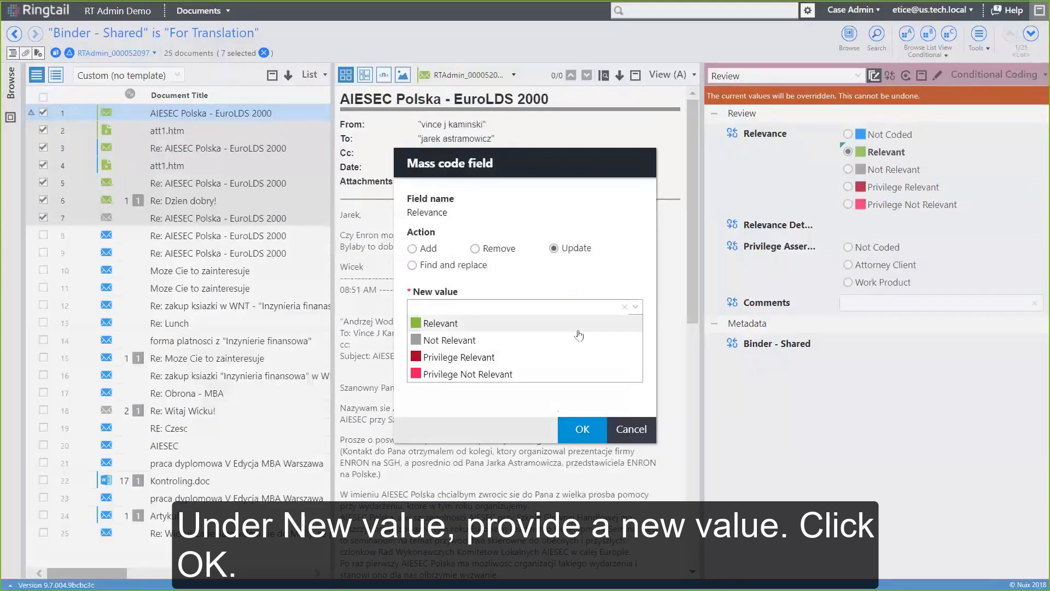
Find the specific Relevance value Not Relevant, replace it with Privilege Not Relevant in the selected documents, and leave mass coding mode.
left_click(474, 267)
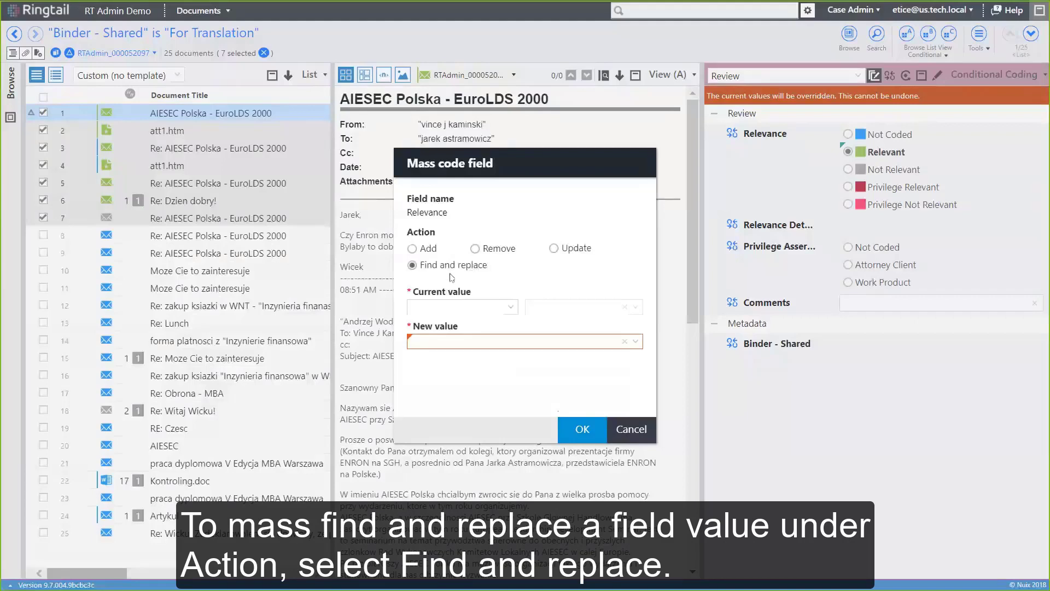
left_click(512, 310)
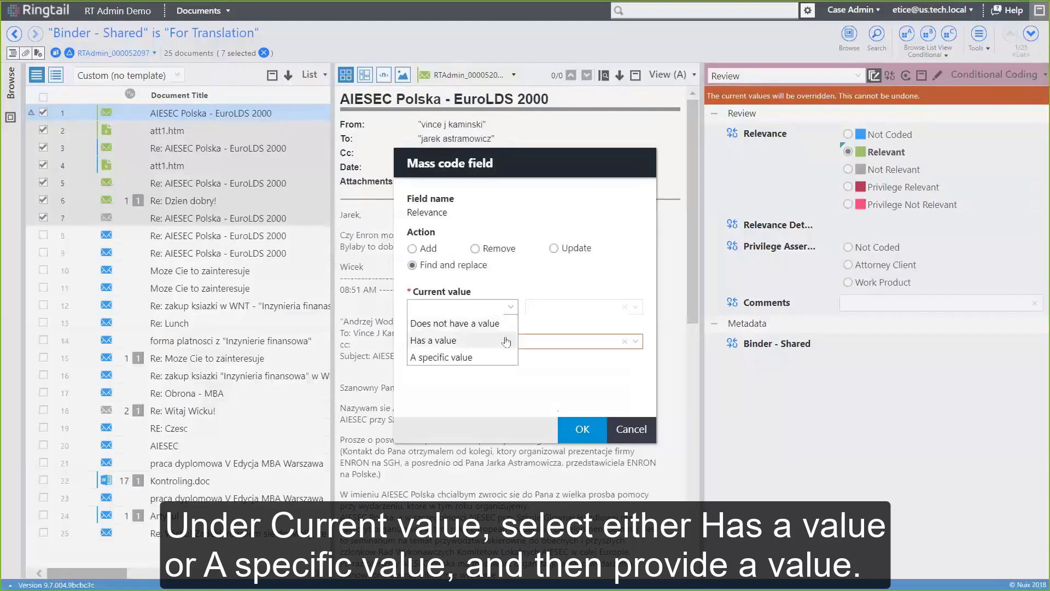
left_click(507, 358)
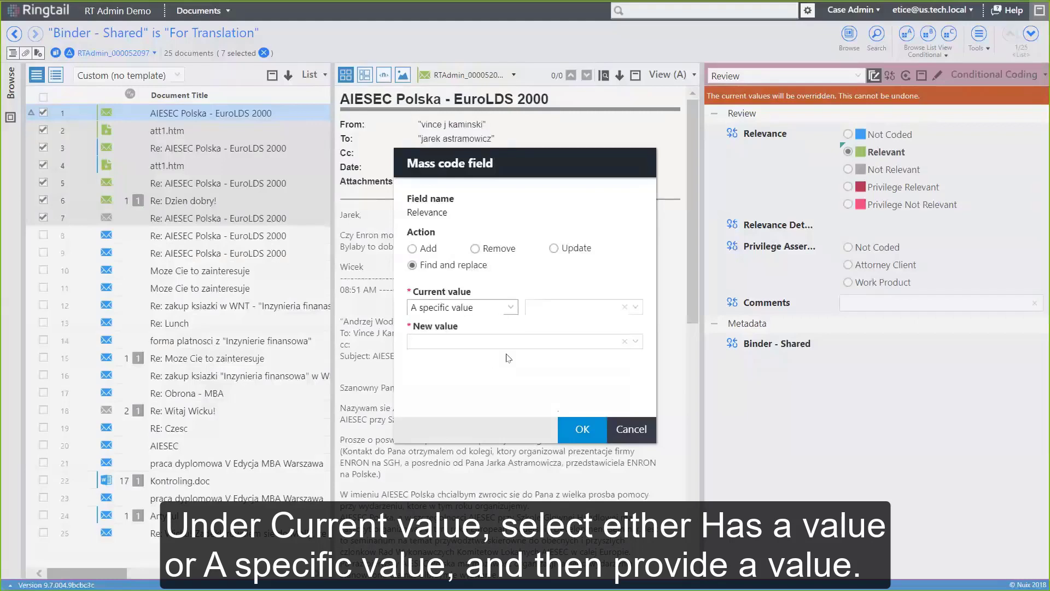
left_click(636, 308)
left_click(629, 340)
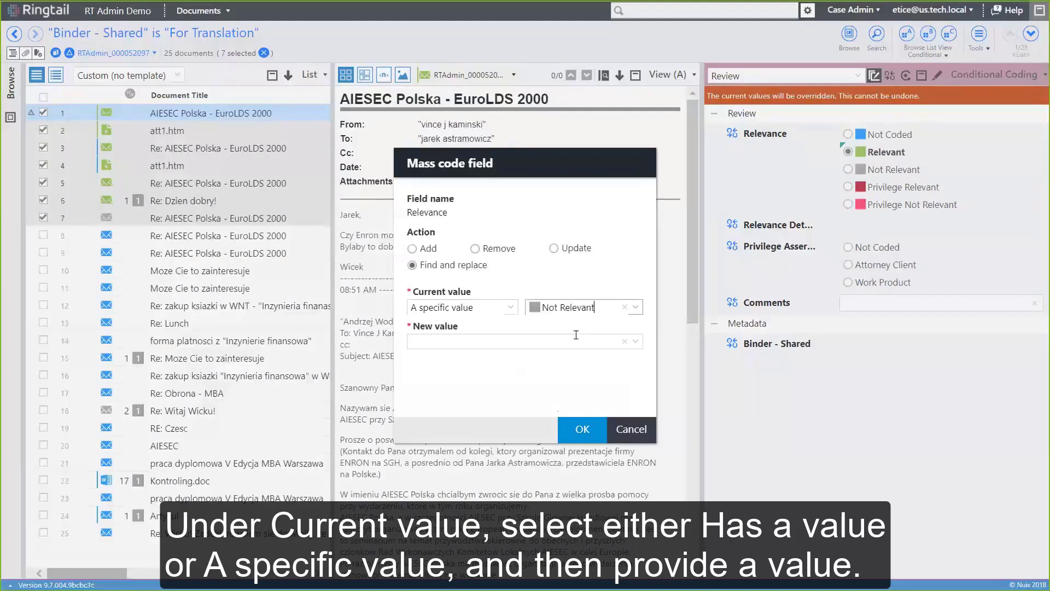
left_click(634, 342)
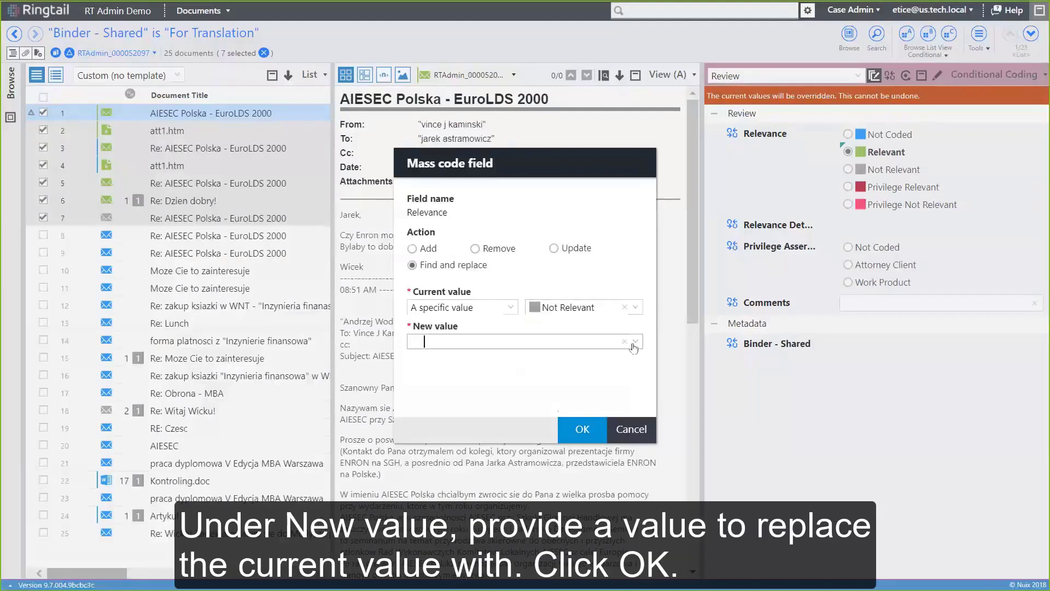
left_click(616, 405)
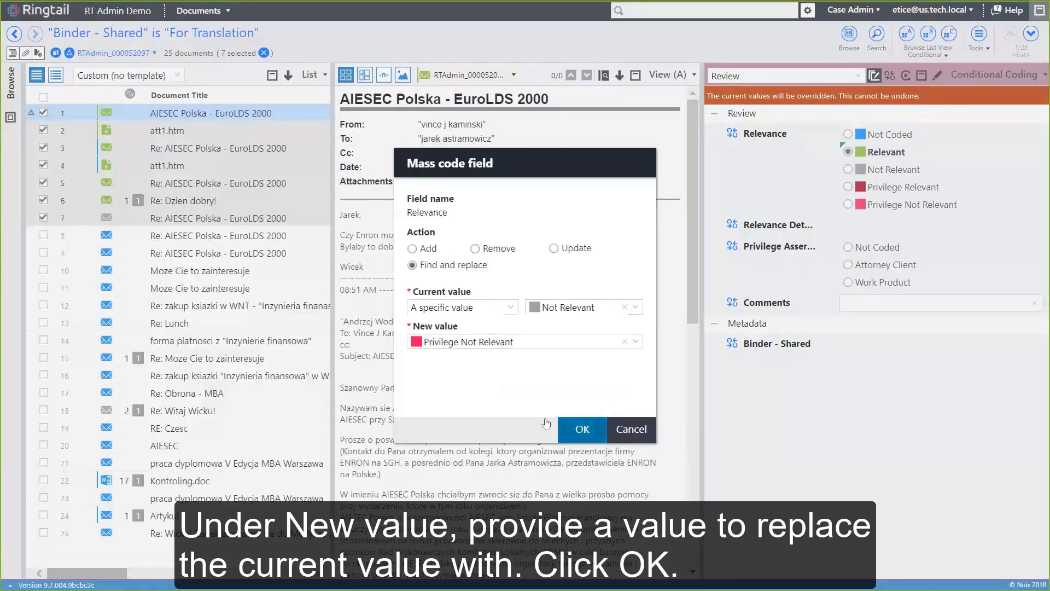
left_click(580, 428)
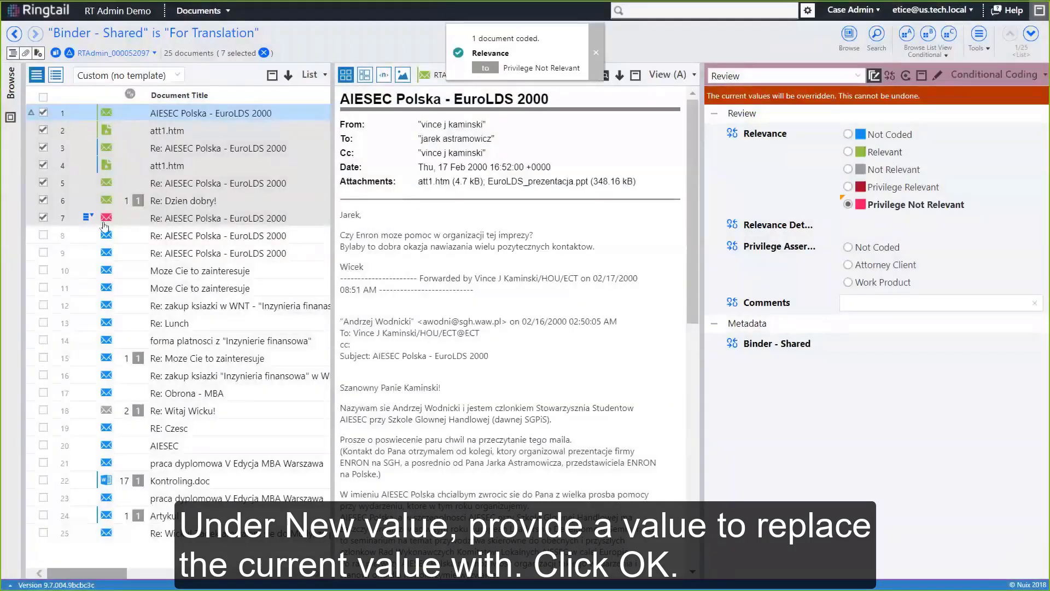
left_click(872, 79)
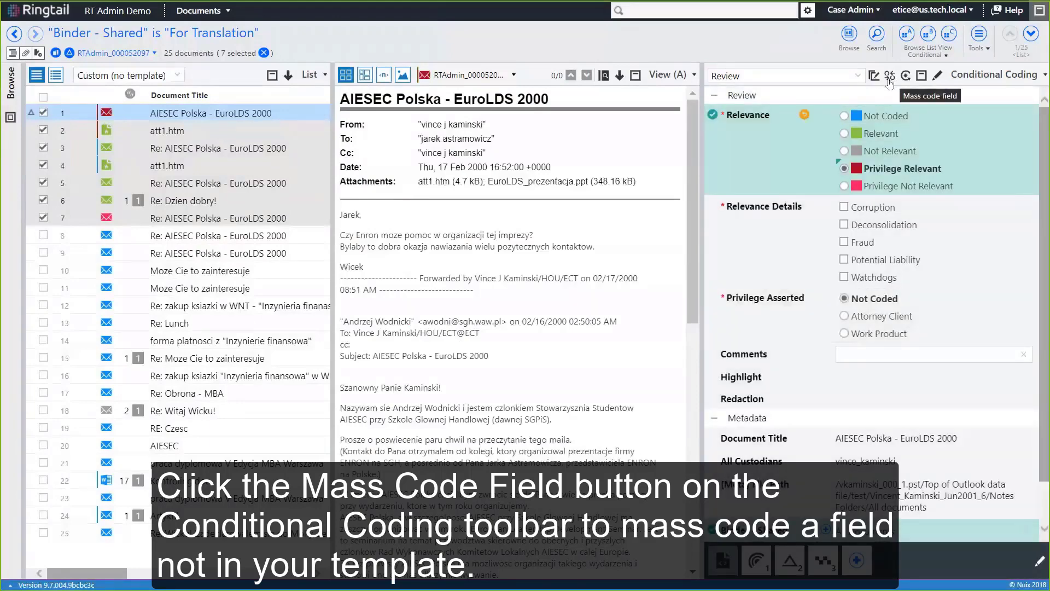
Mass code the Relevance field from outside the template, finding the specific value Privilege Relevant and replacing it with Not Relevant.
left_click(890, 76)
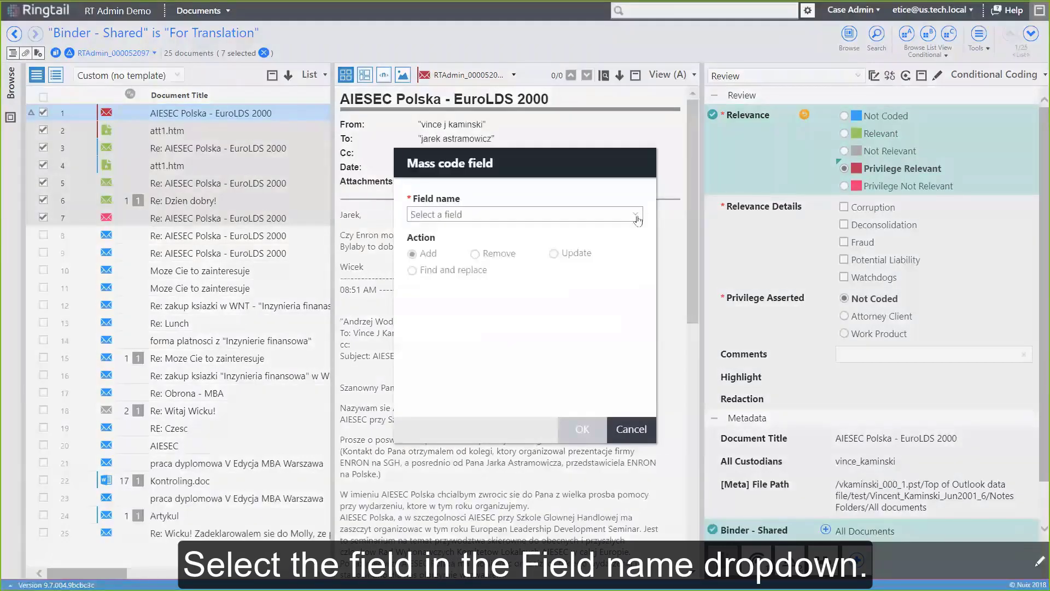
left_click(636, 216)
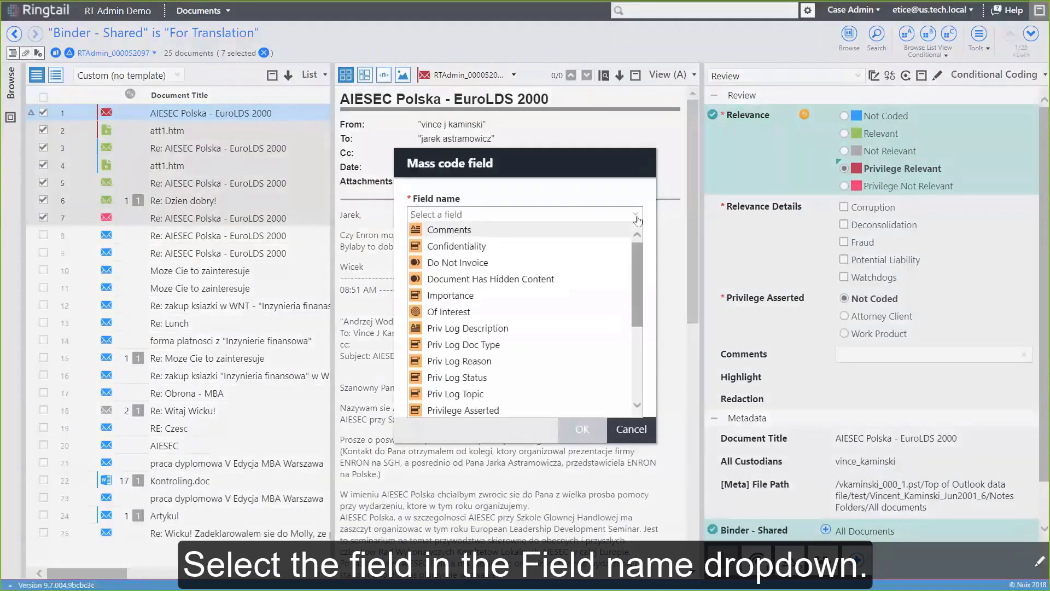
scroll(602, 295, "down", 3)
left_click(520, 312)
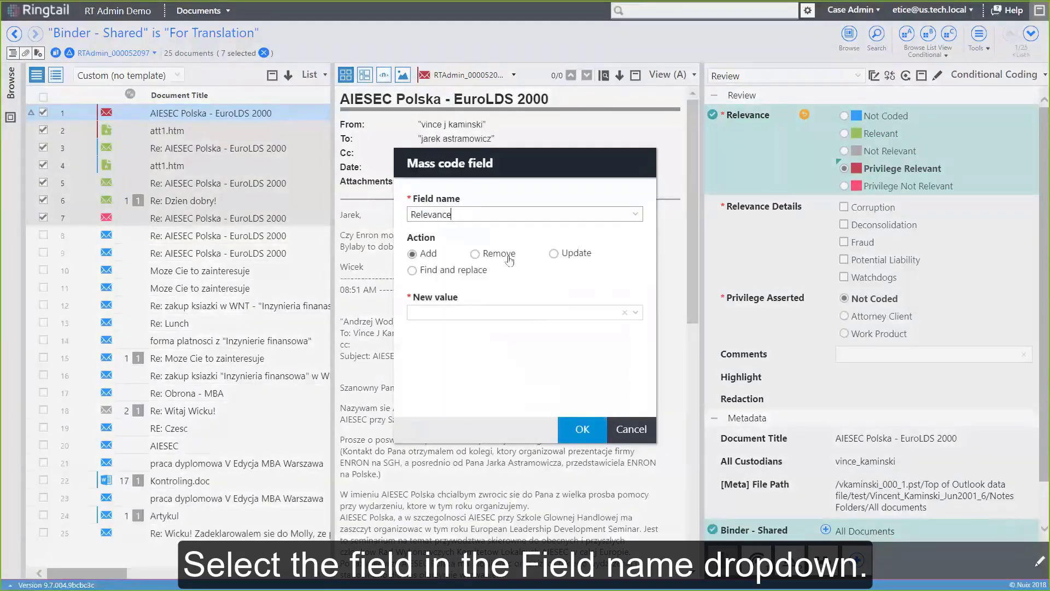
left_click(469, 270)
left_click(509, 316)
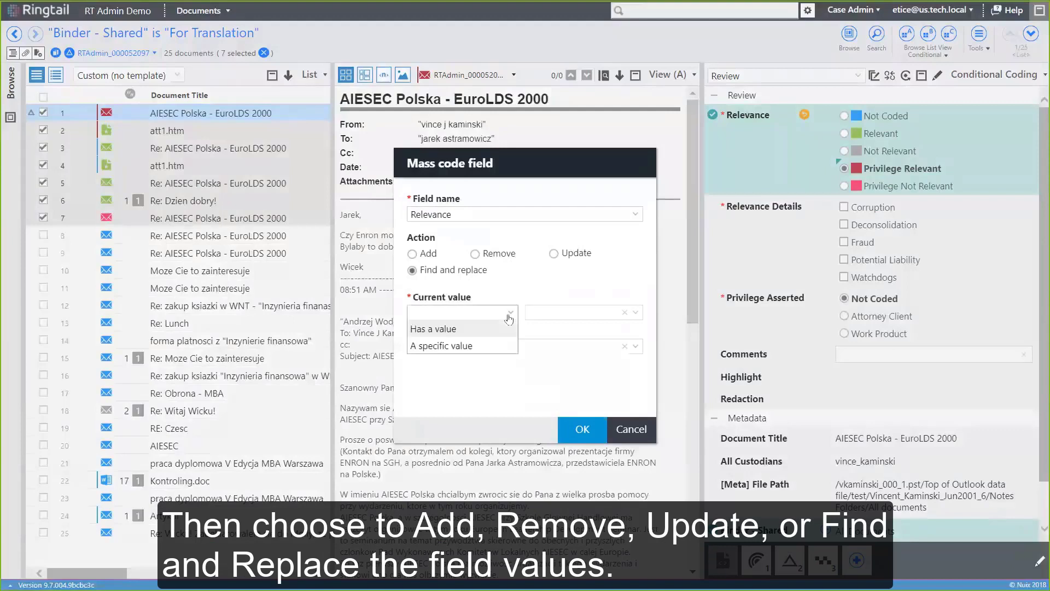
left_click(437, 346)
left_click(635, 313)
left_click(569, 363)
left_click(635, 345)
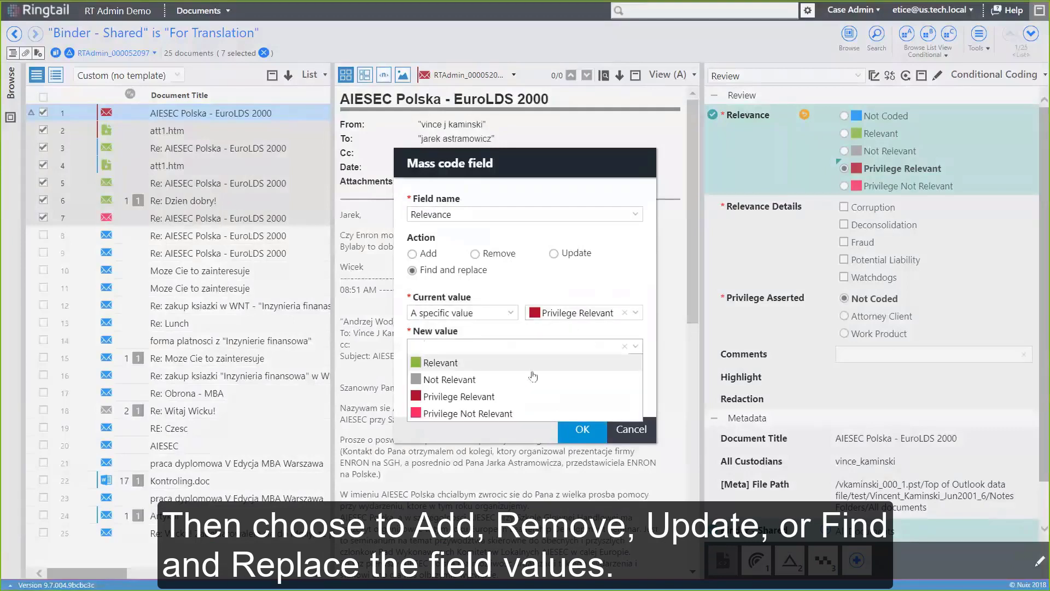
left_click(533, 378)
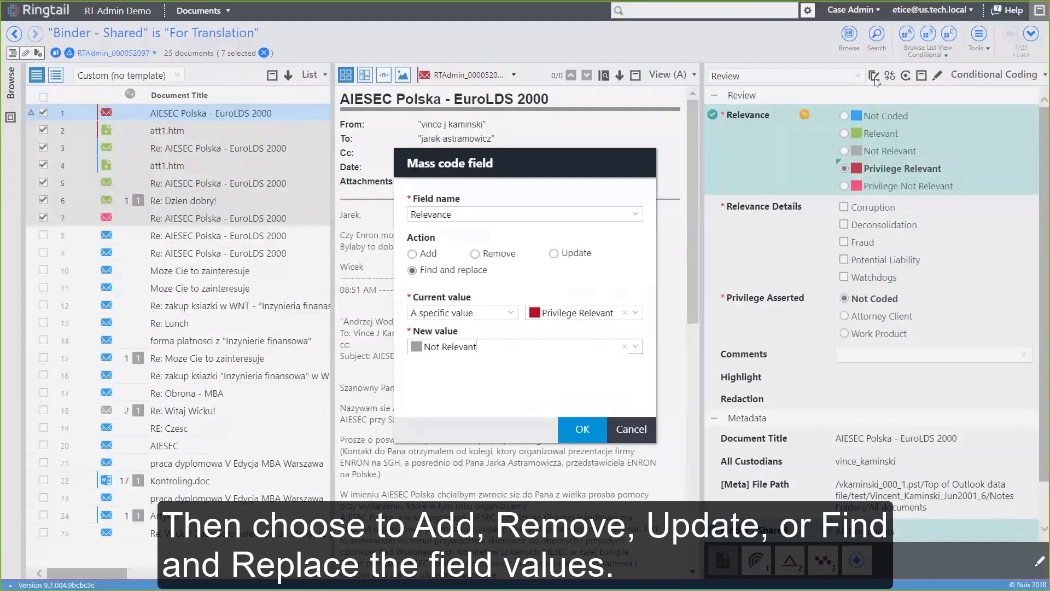
left_click(579, 430)
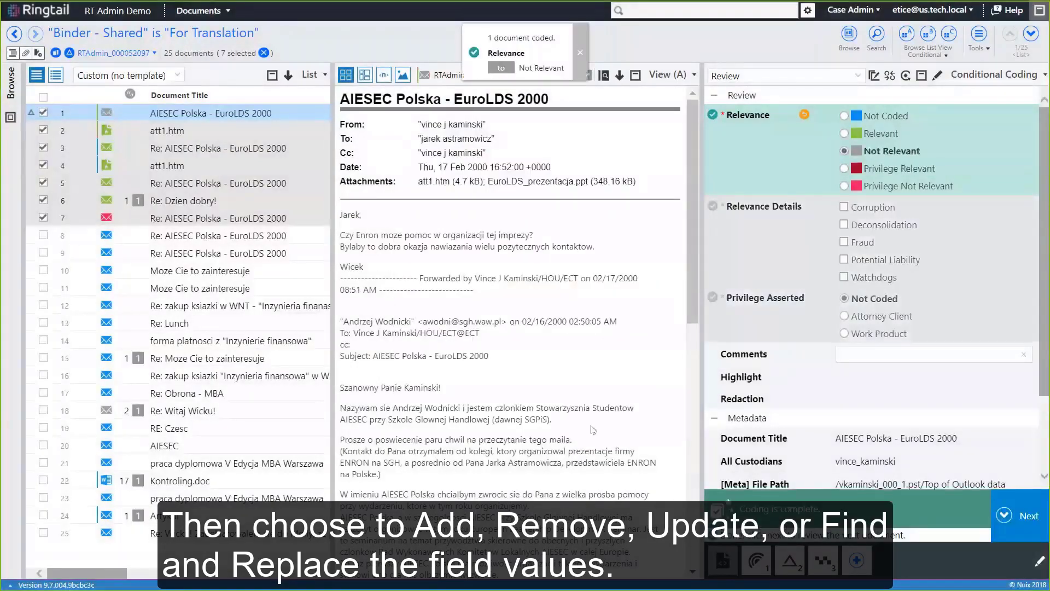
Switch to the Active Quick Code template and try several Relevance values on the active document, ending with Privilege Not Relevant.
left_click(858, 76)
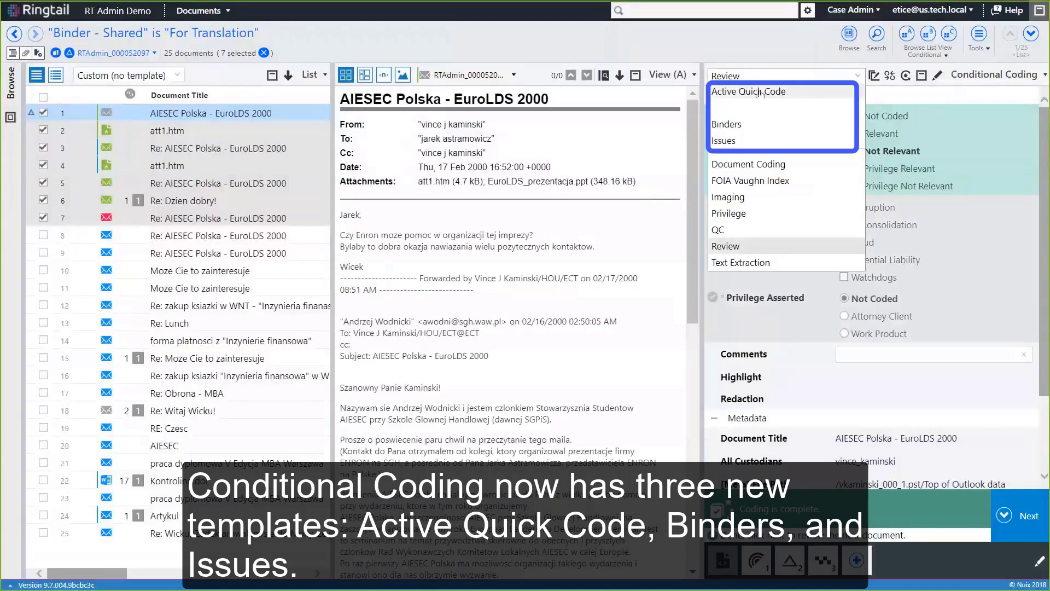
left_click(799, 94)
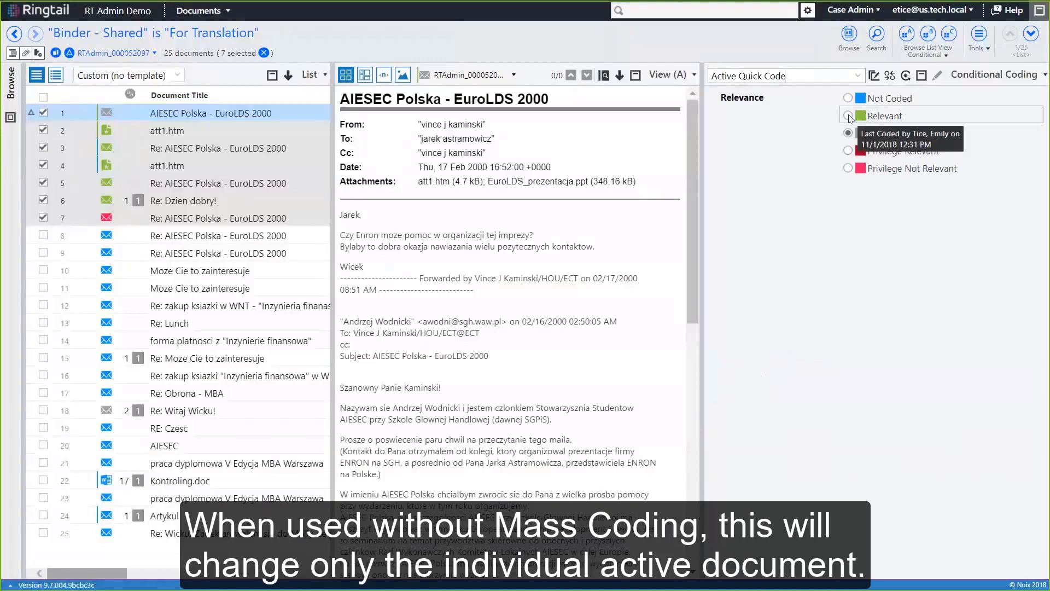
left_click(846, 153)
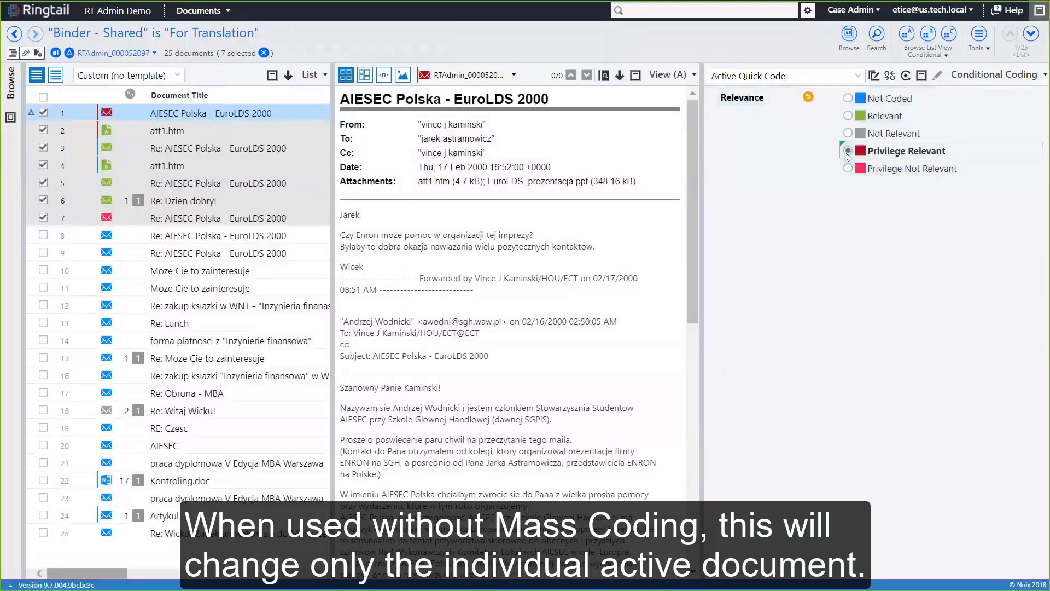
left_click(848, 116)
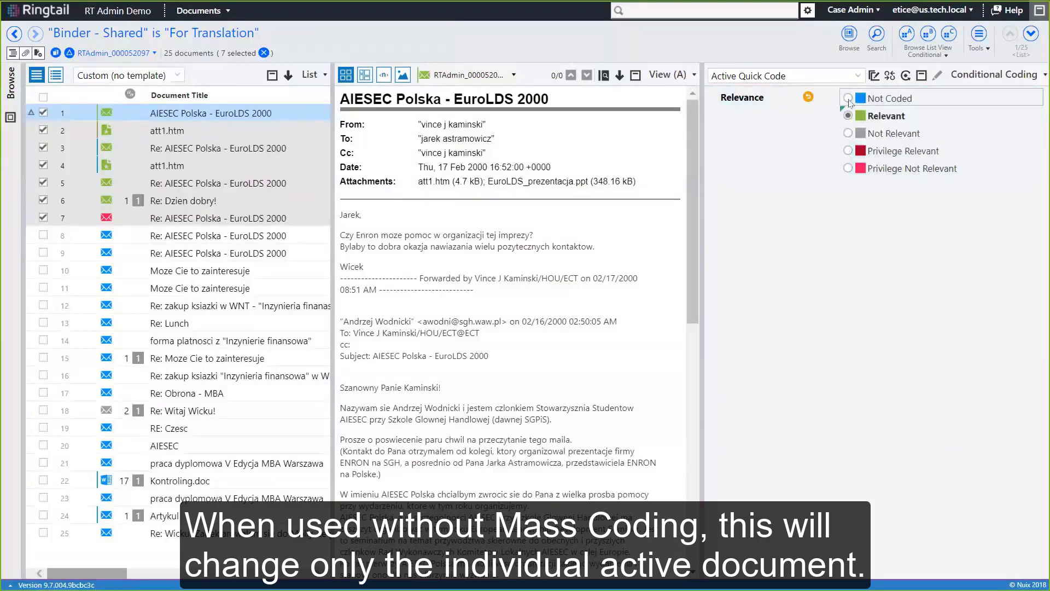
left_click(848, 134)
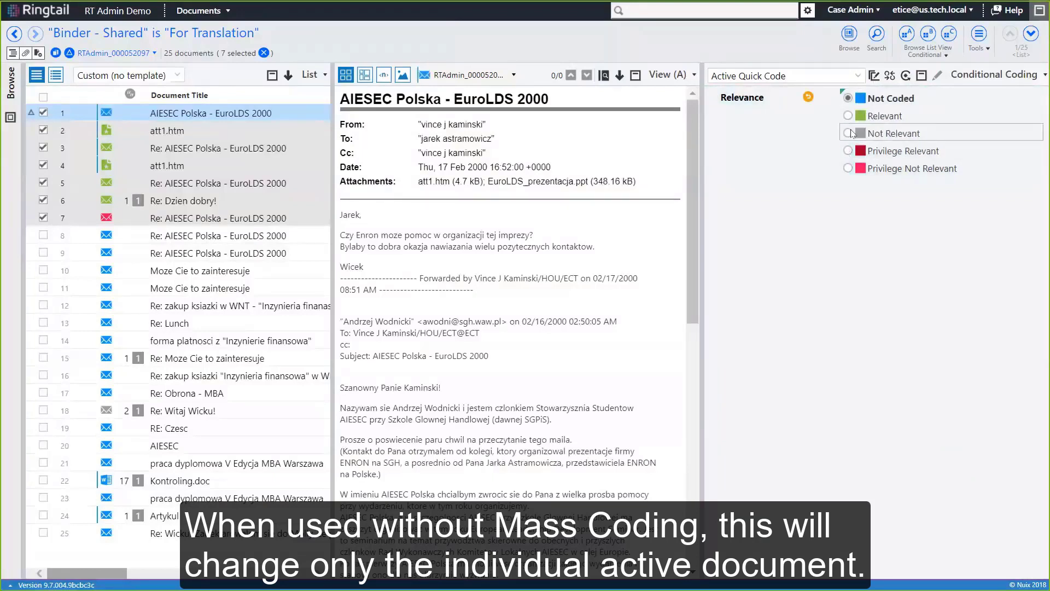
left_click(848, 169)
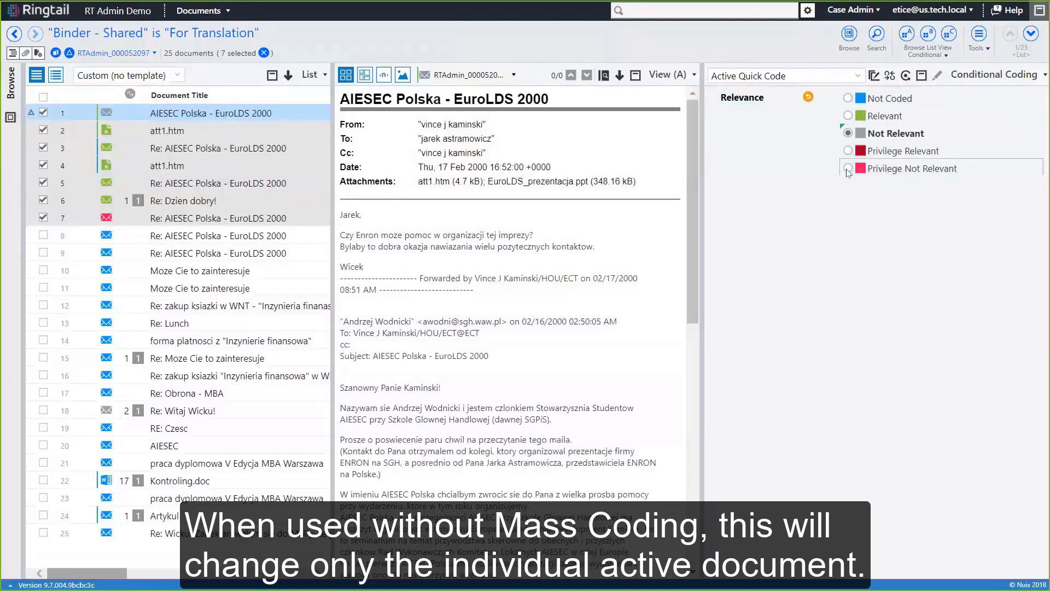
Mass code Relevance on the selected documents as Not Relevant and then Privilege Relevant, and leave mass coding mode.
left_click(874, 79)
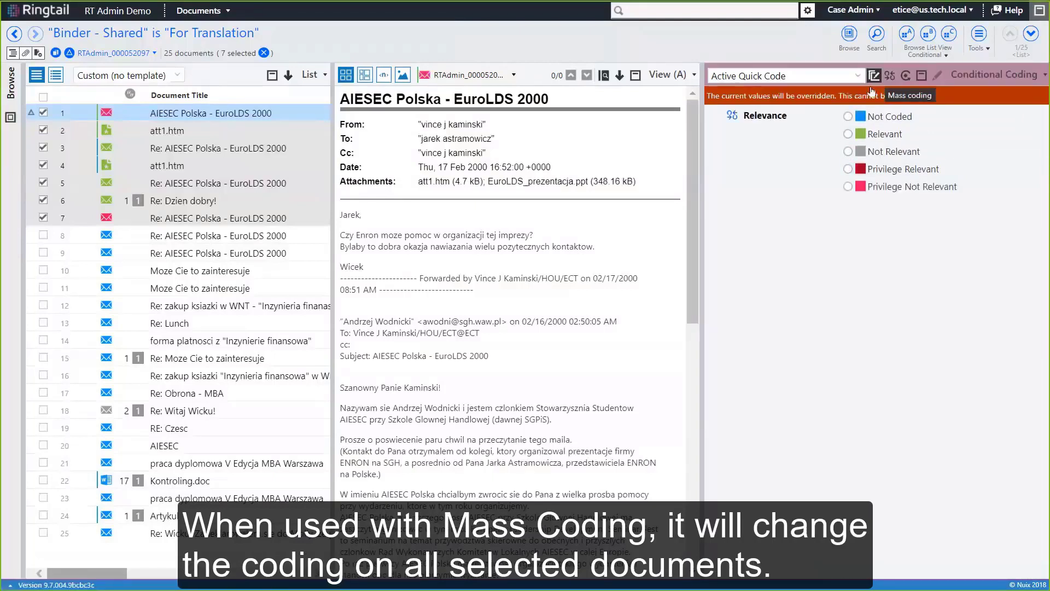
left_click(848, 151)
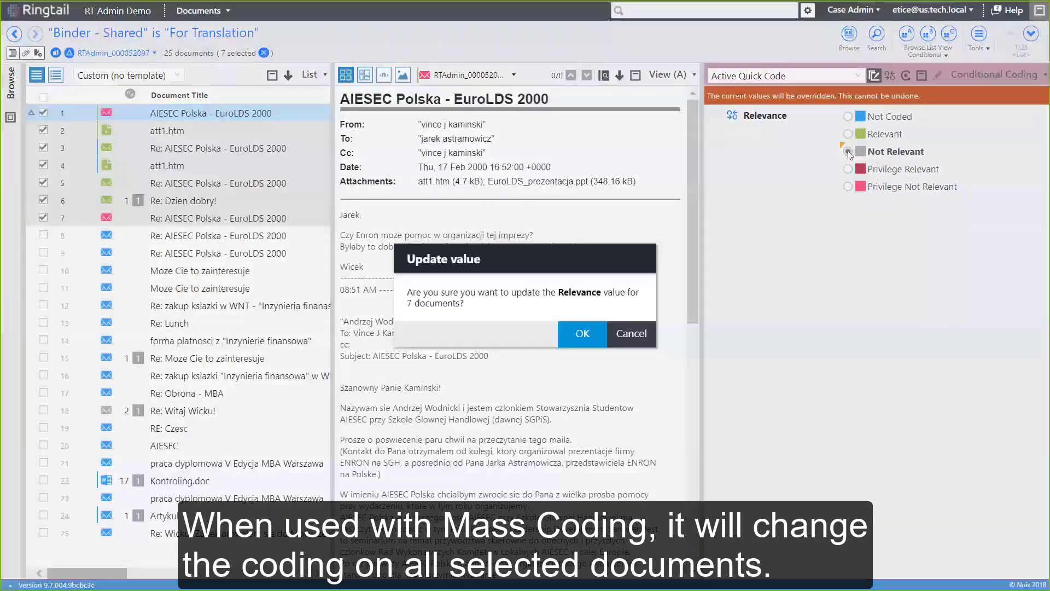
left_click(590, 322)
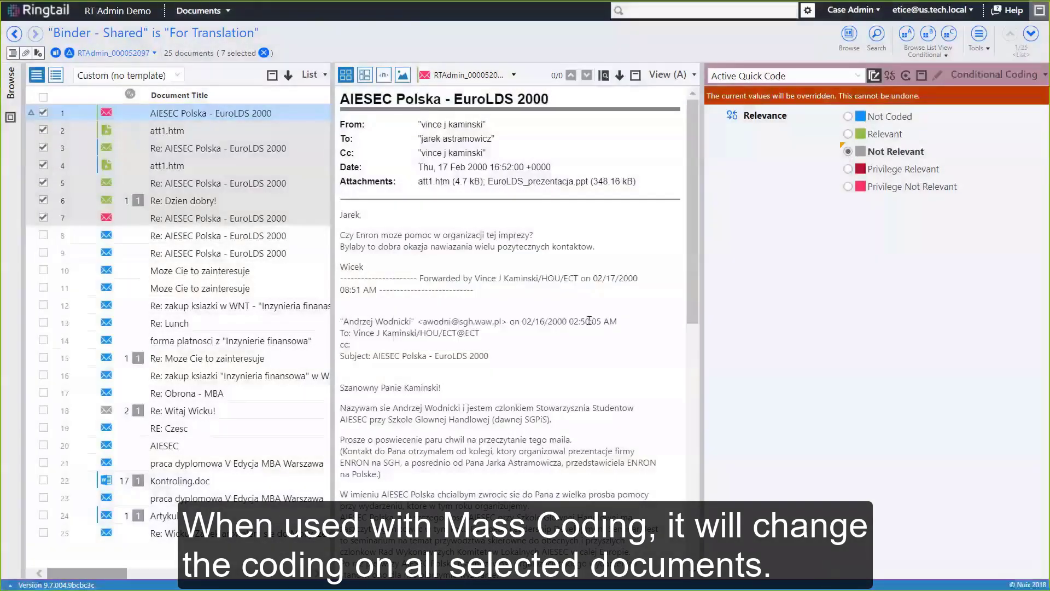
left_click(849, 169)
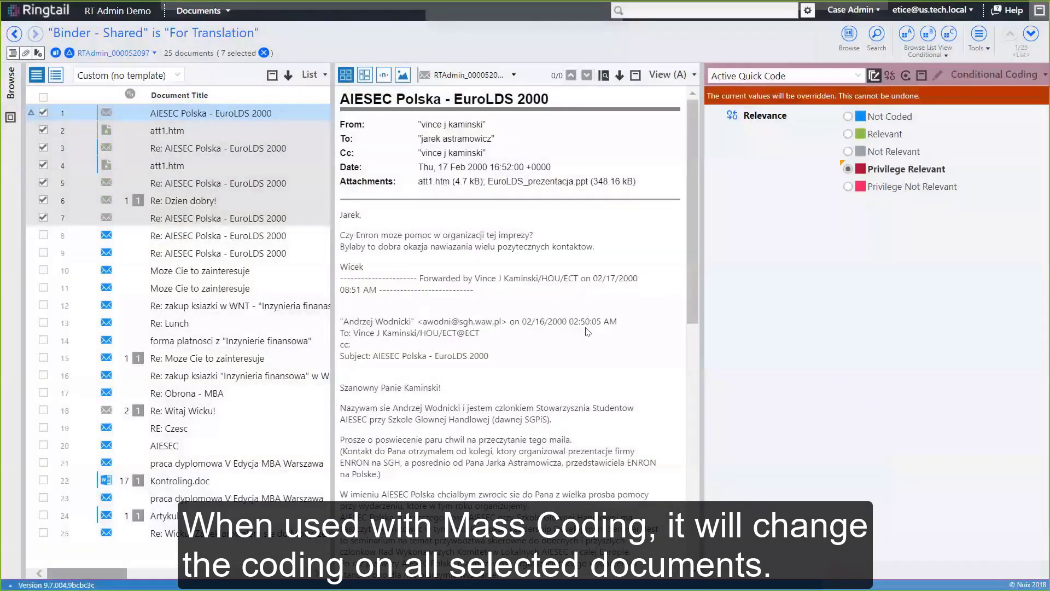
left_click(875, 77)
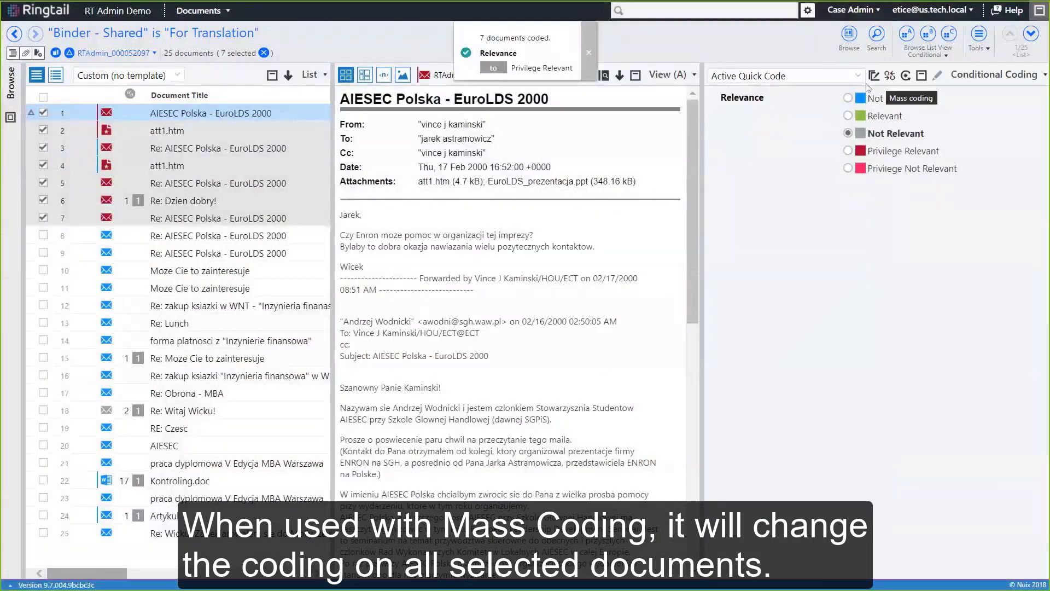
Switch to the Binders template, add the active document to the Cellebrite binder, and remove it again.
left_click(859, 79)
left_click(859, 81)
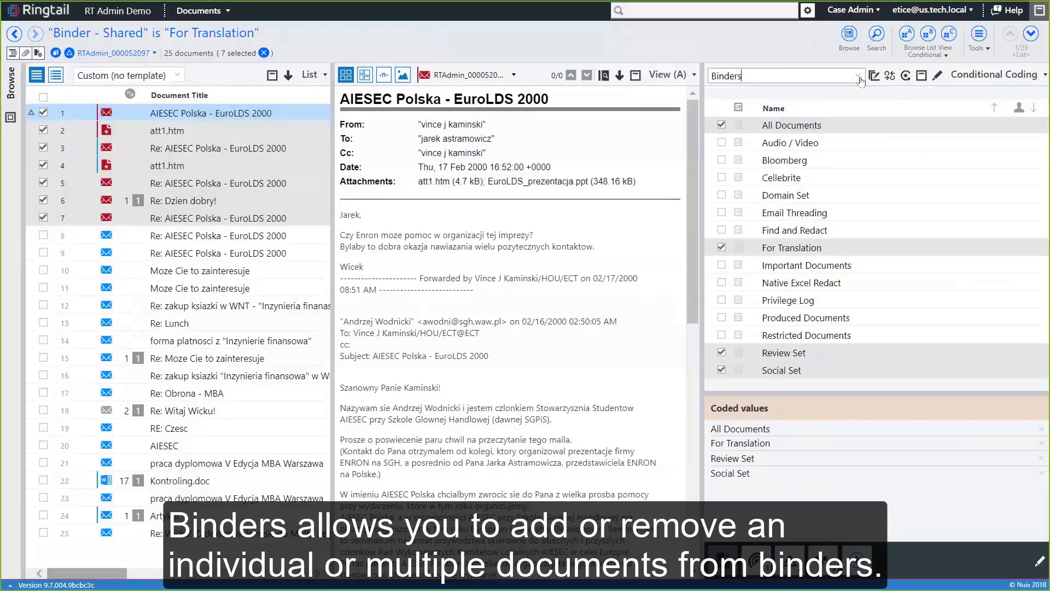
left_click(722, 181)
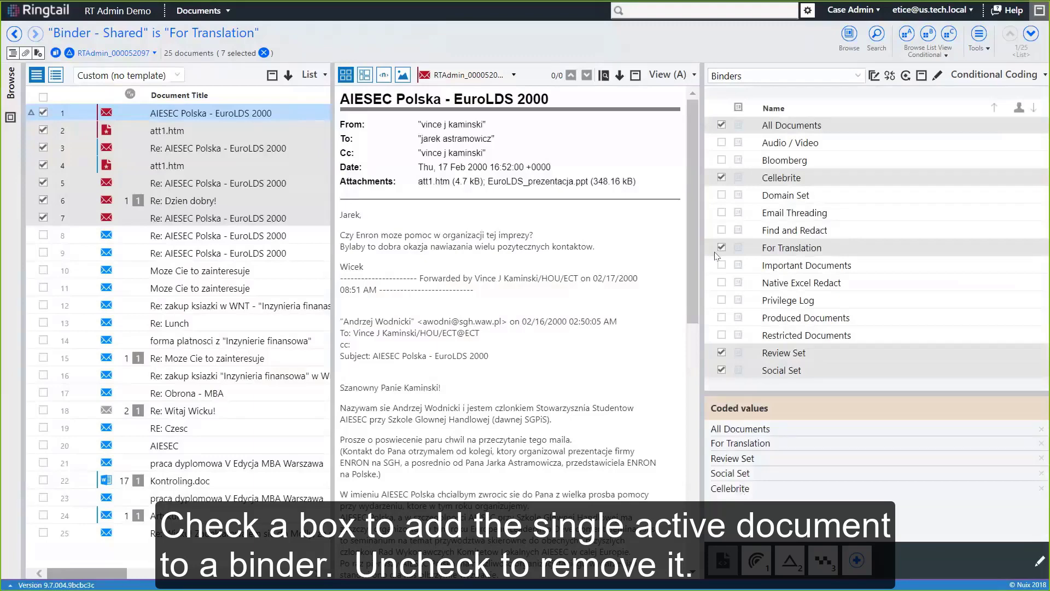
left_click(722, 178)
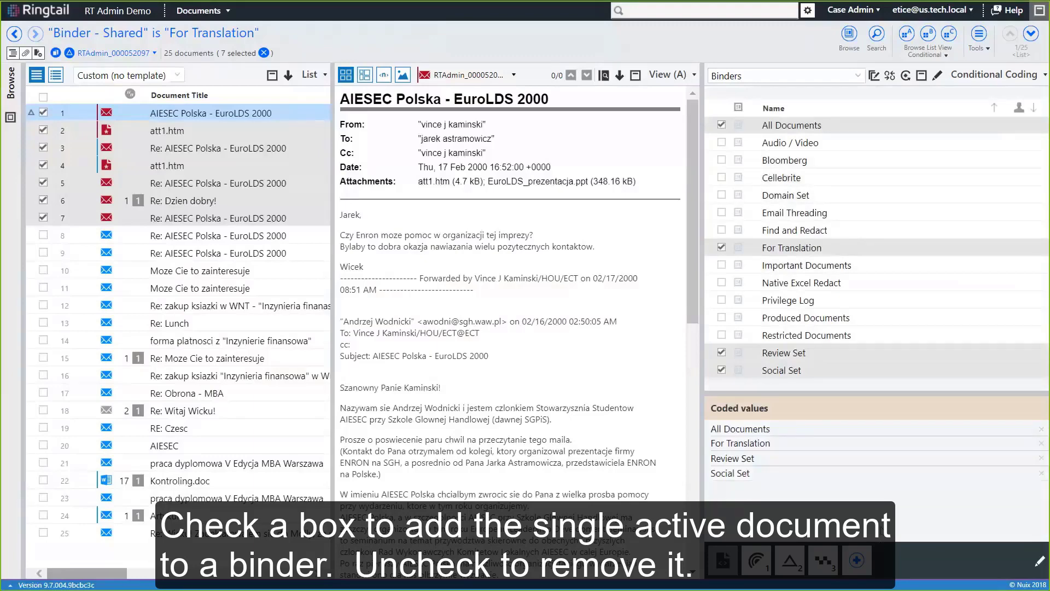
In mass coding mode, add the selected documents to the All Documents binder, and then remove them from it.
left_click(873, 78)
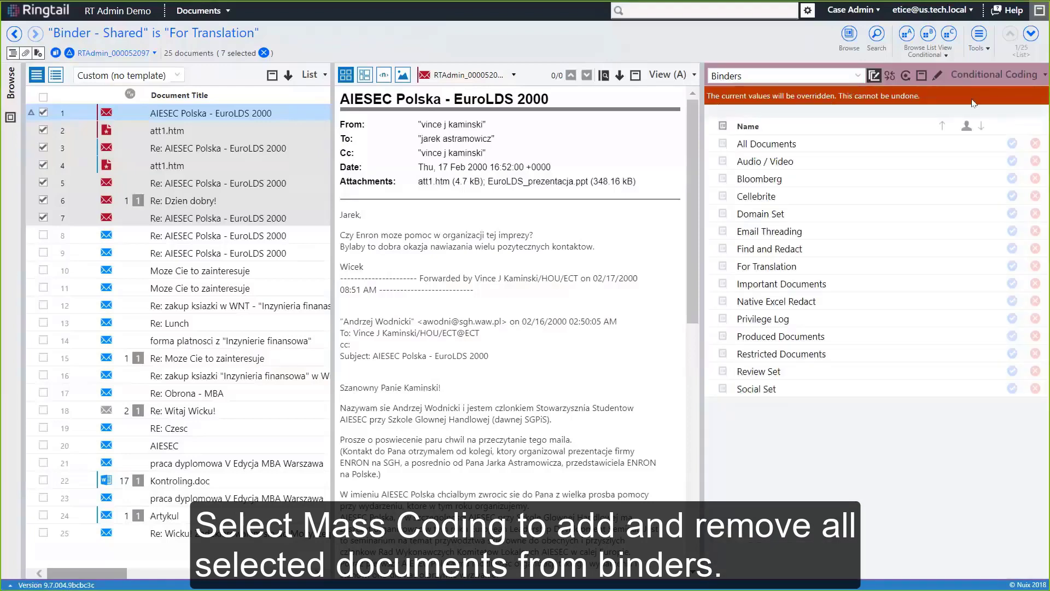
left_click(1012, 144)
left_click(571, 335)
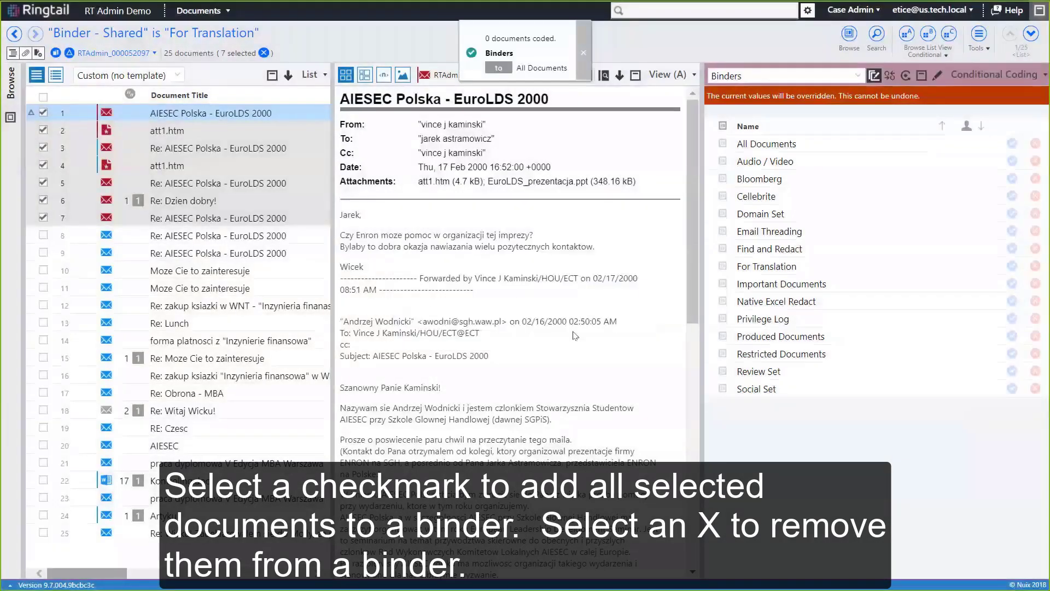
left_click(1036, 144)
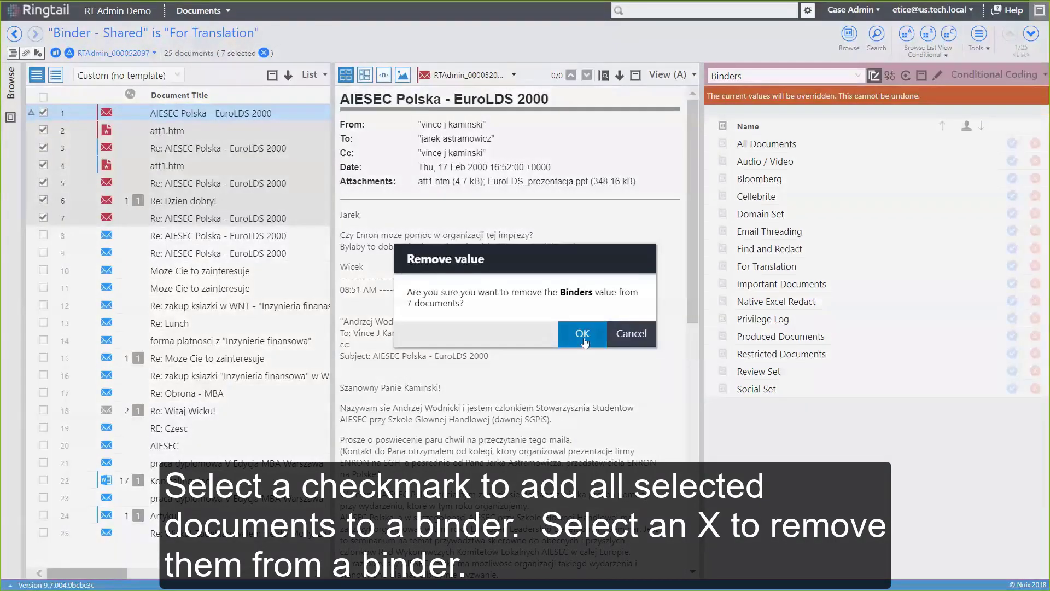
left_click(582, 335)
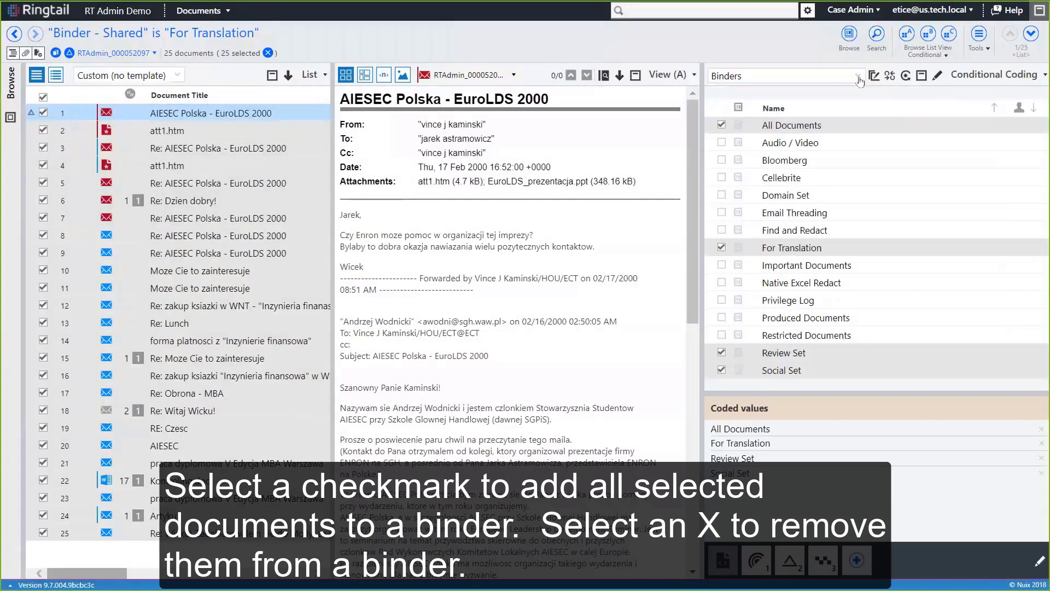
Using the Issues template, mass code the Oil issue under Factual Issues, Markets onto the selected documents and remove the Gas issue from them.
left_click(858, 76)
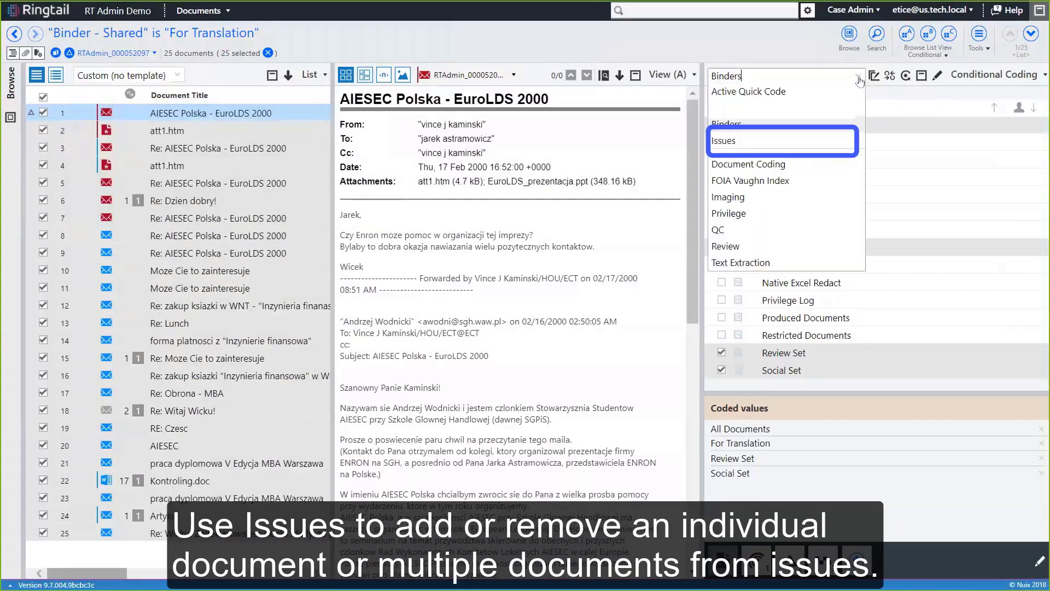
left_click(806, 141)
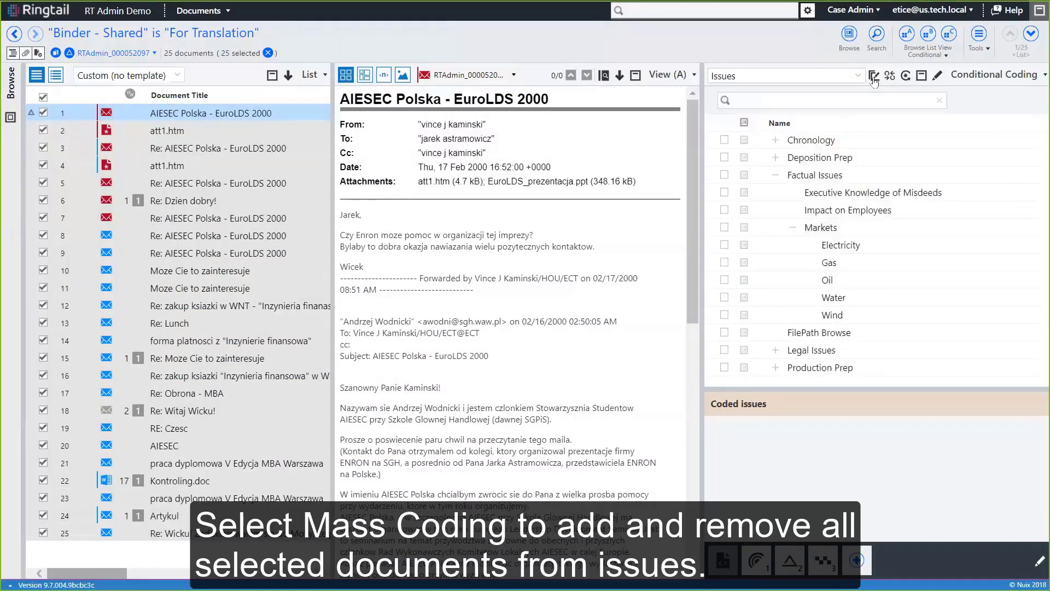
left_click(873, 77)
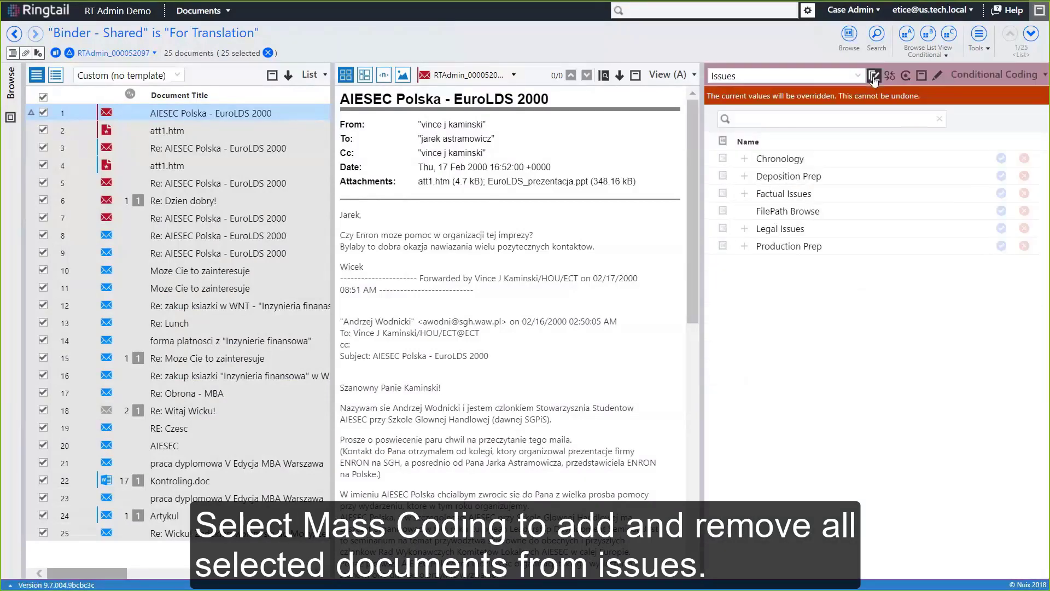
left_click(752, 193)
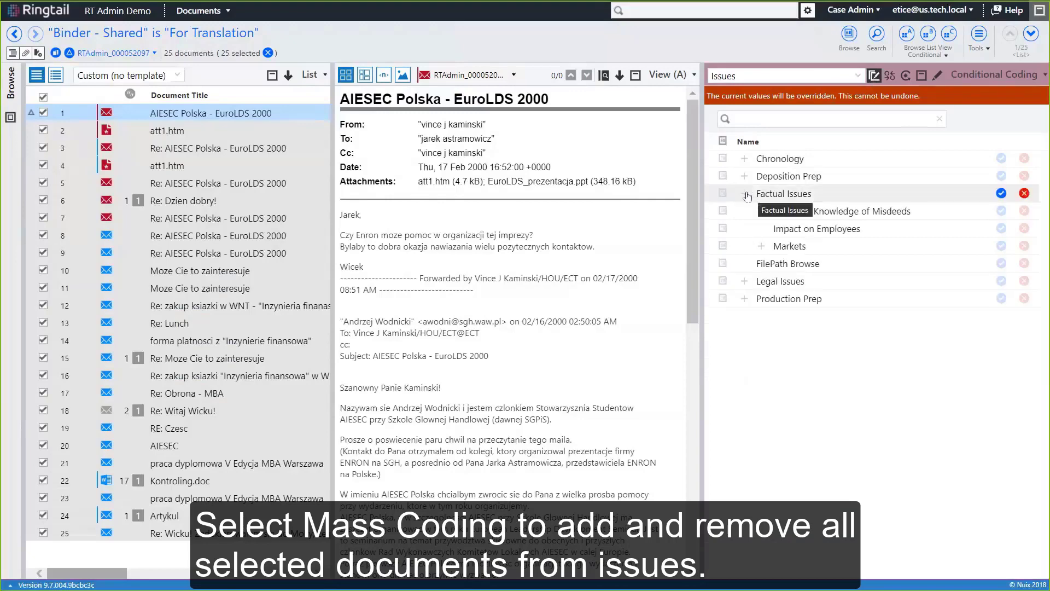
left_click(764, 247)
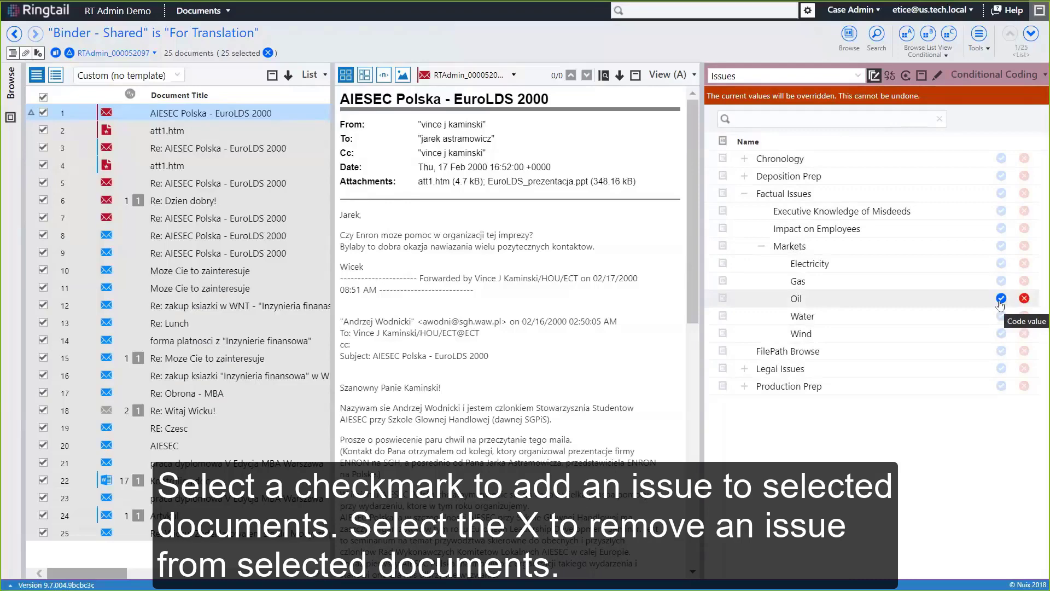
left_click(1001, 300)
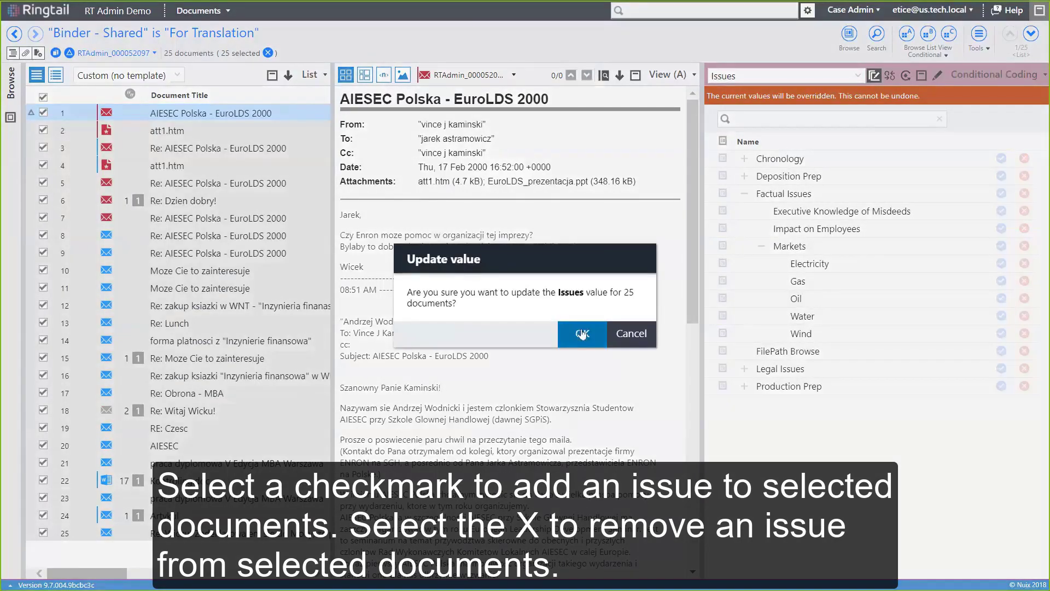
left_click(582, 334)
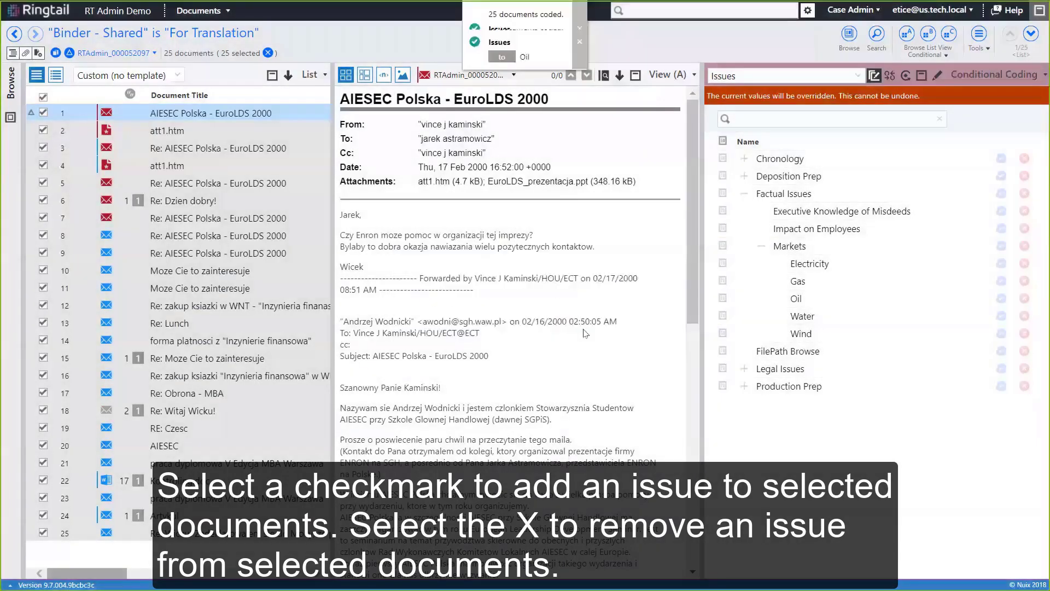
left_click(1025, 282)
left_click(582, 333)
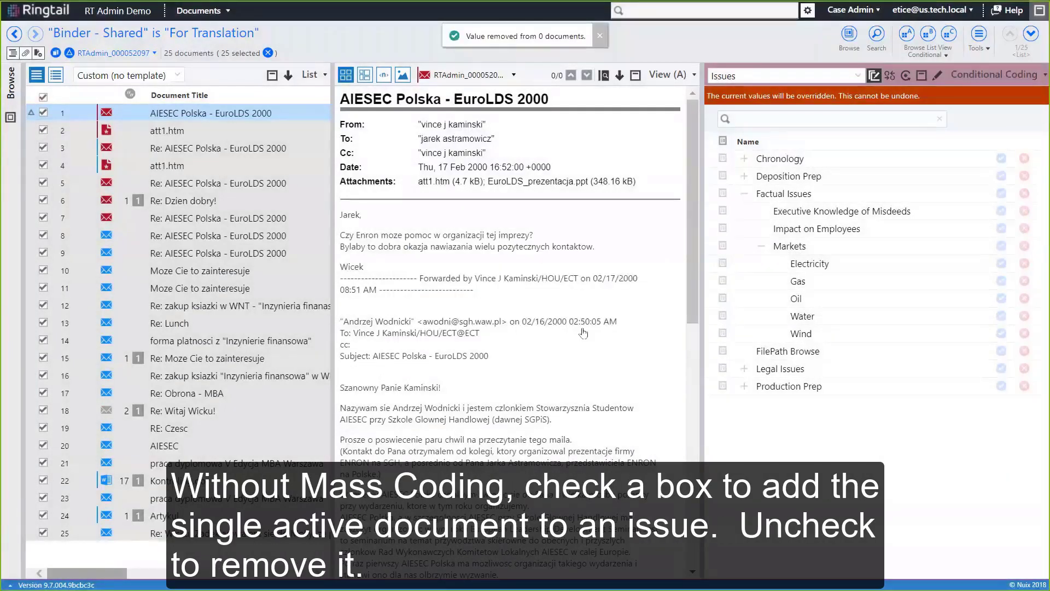
Leave mass coding mode, add the issue 003 - Oct 2001 Credit Rating Downgrade to the active document, and remove it again.
left_click(874, 77)
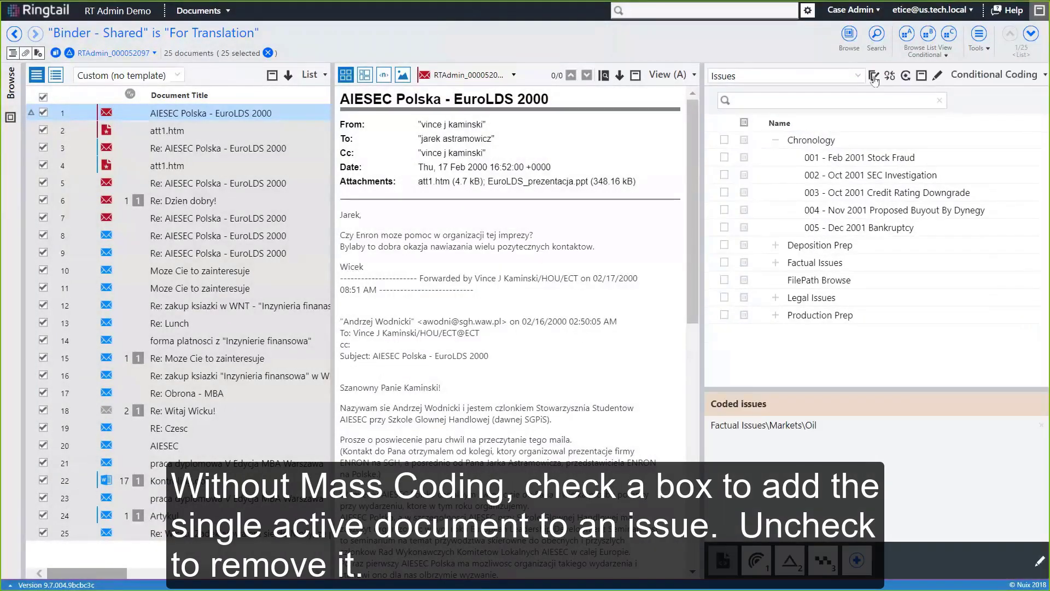
left_click(724, 194)
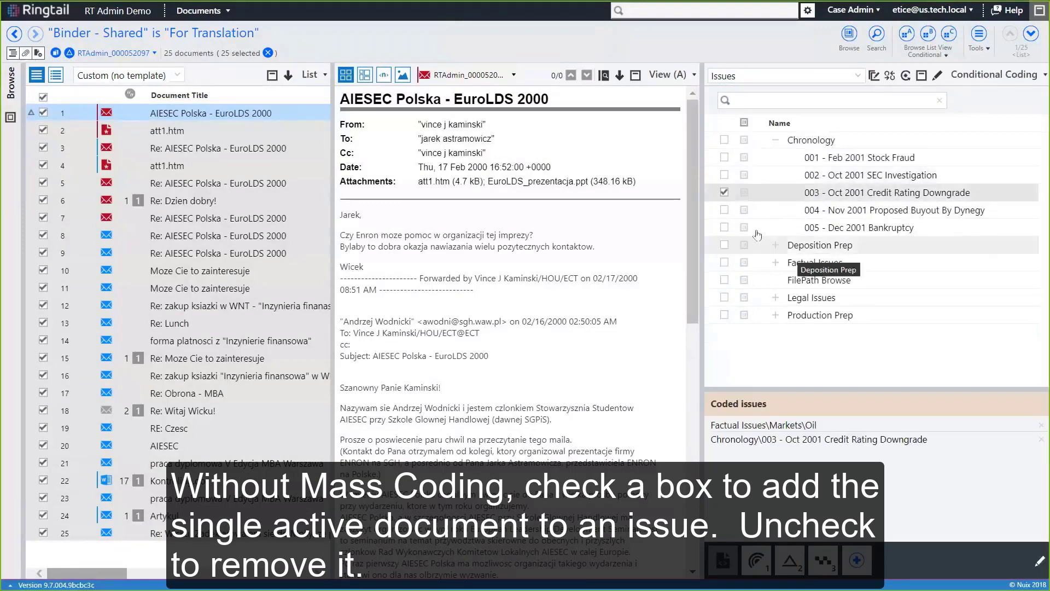
left_click(1042, 439)
View the Binders template, return to Issues, and open the management function for issues.
left_click(859, 78)
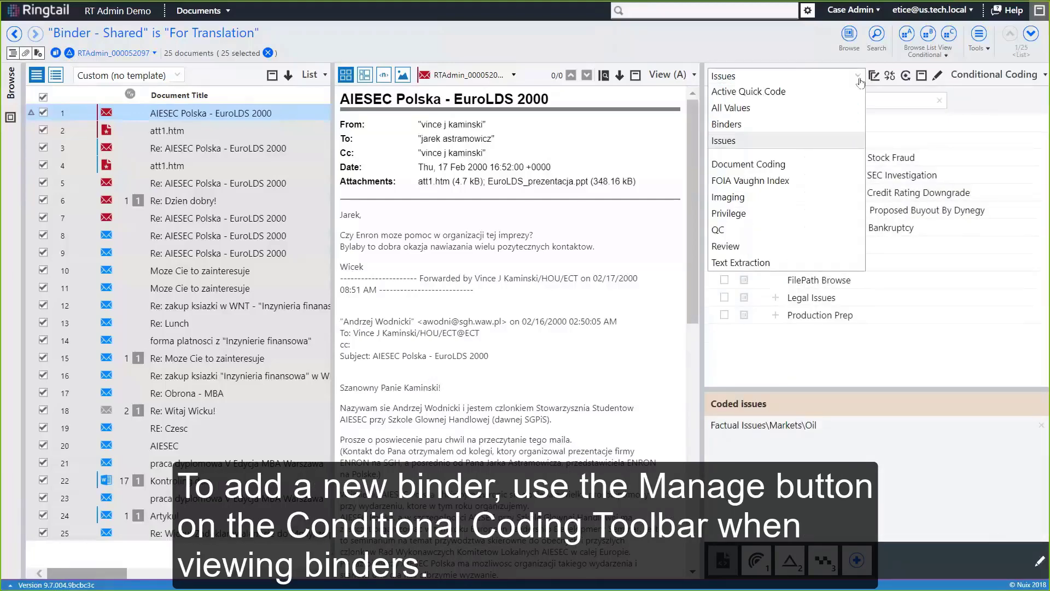
left_click(808, 125)
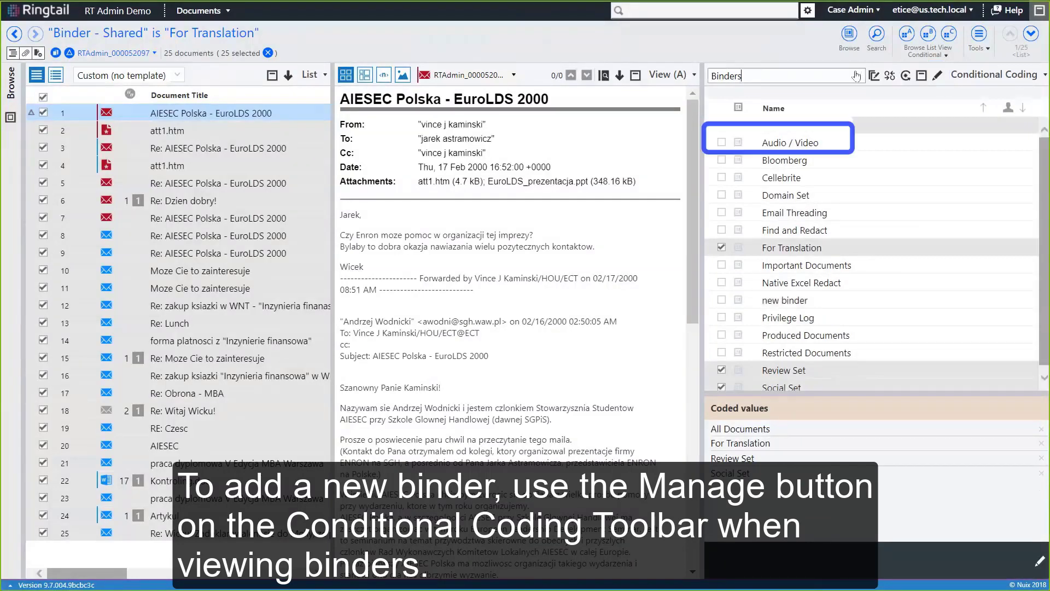
left_click(793, 76)
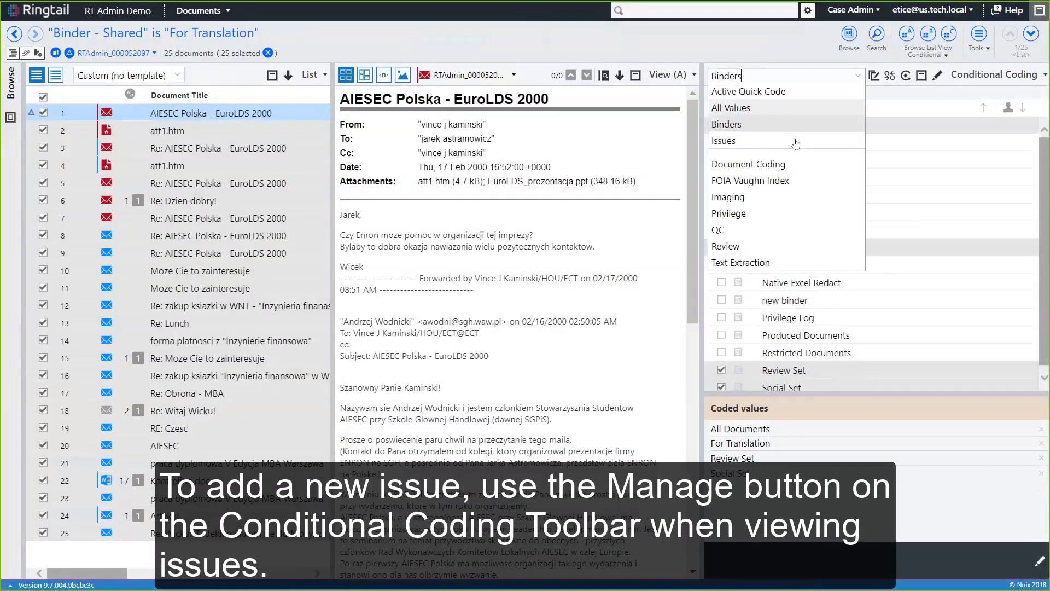
left_click(795, 142)
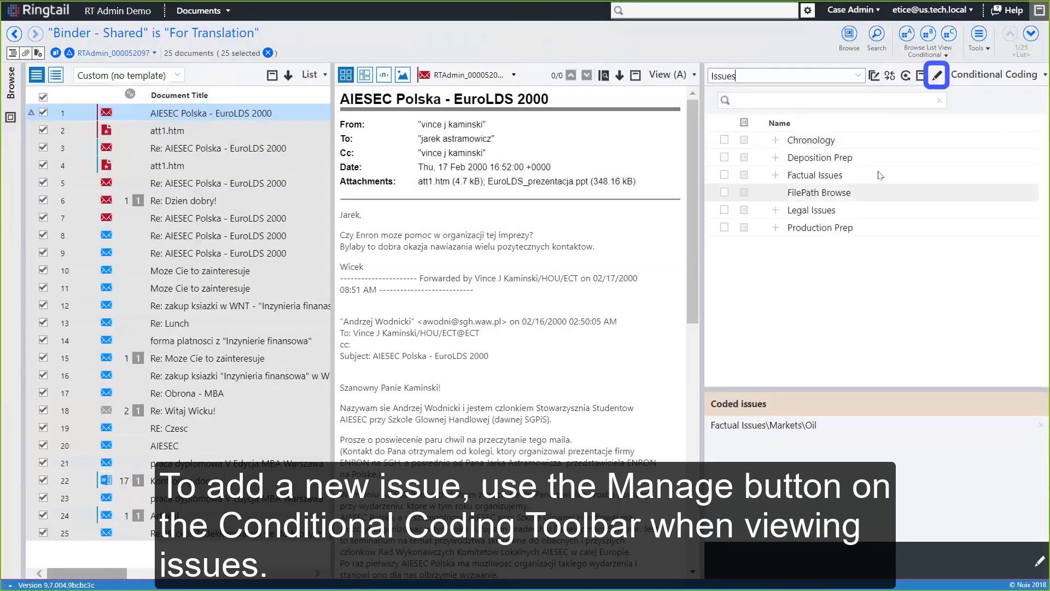
left_click(937, 79)
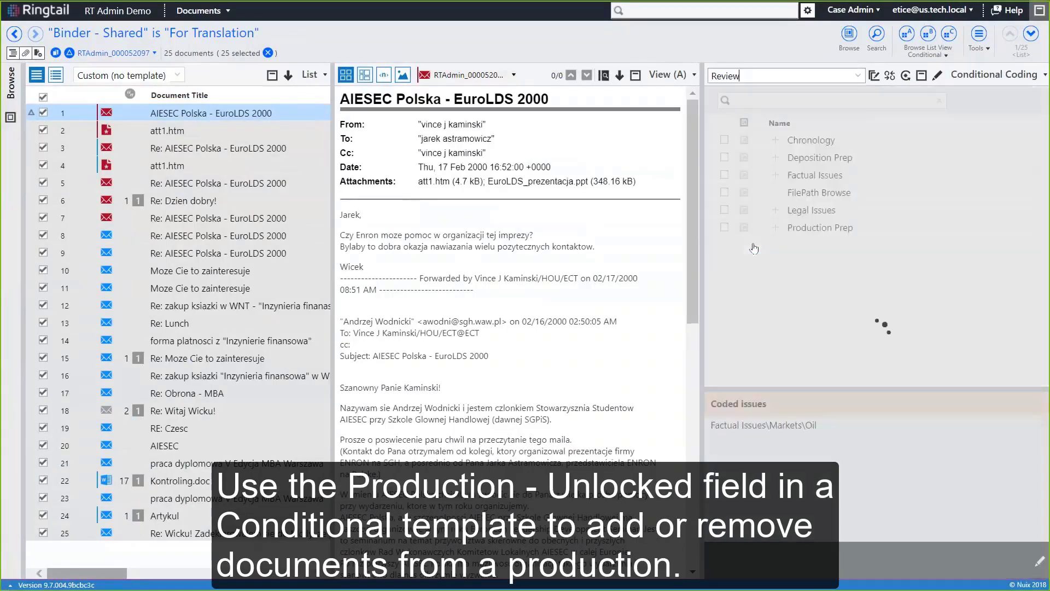
Collapse the document view, try Text Extraction and XYZ Production in the active document's Production - Unlocked field, and discard the selection.
left_click(635, 76)
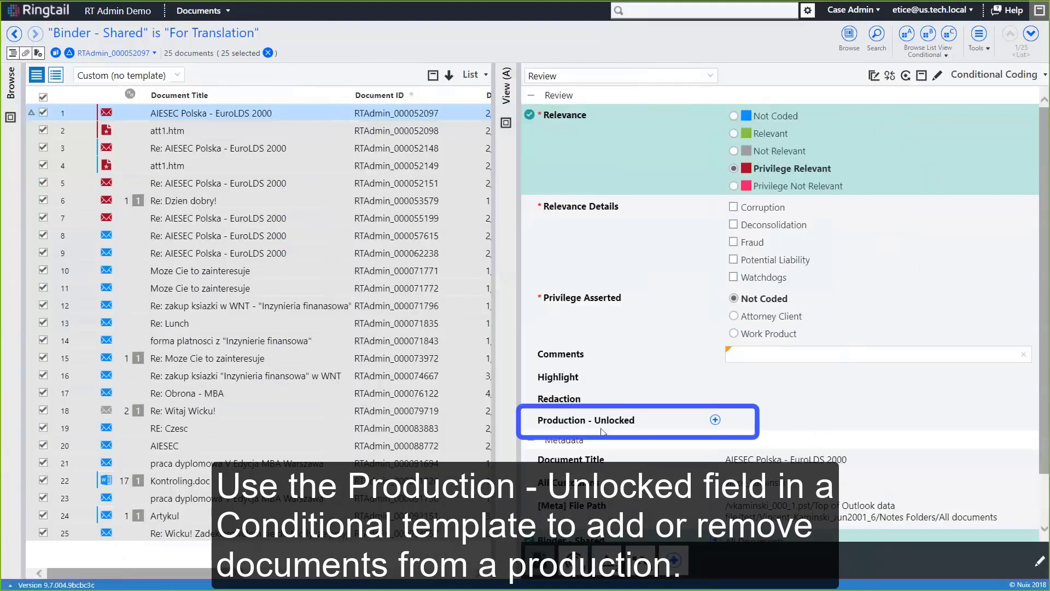
left_click(715, 420)
left_click(281, 206)
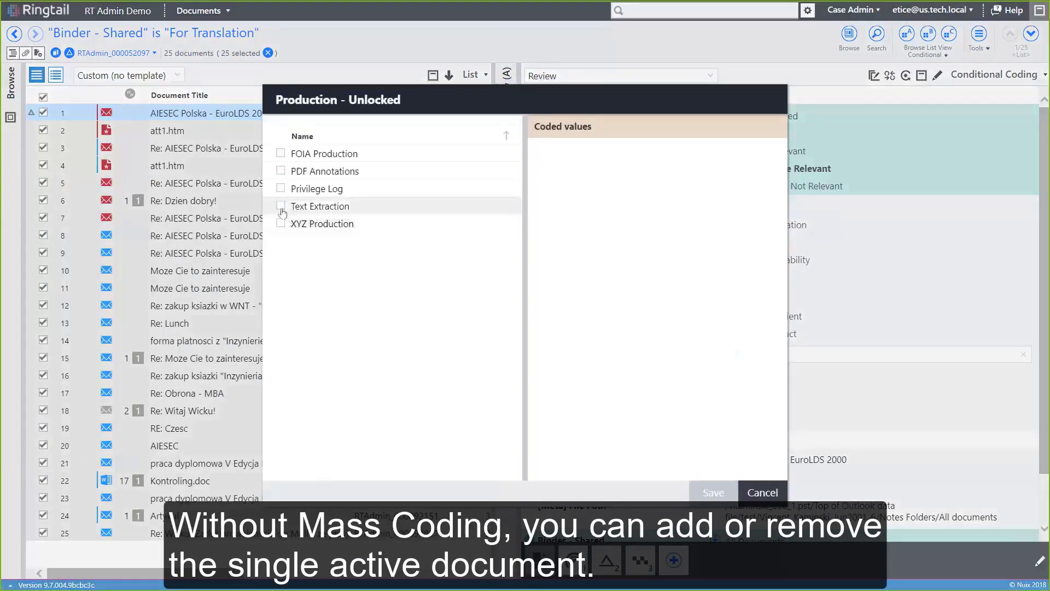
left_click(281, 223)
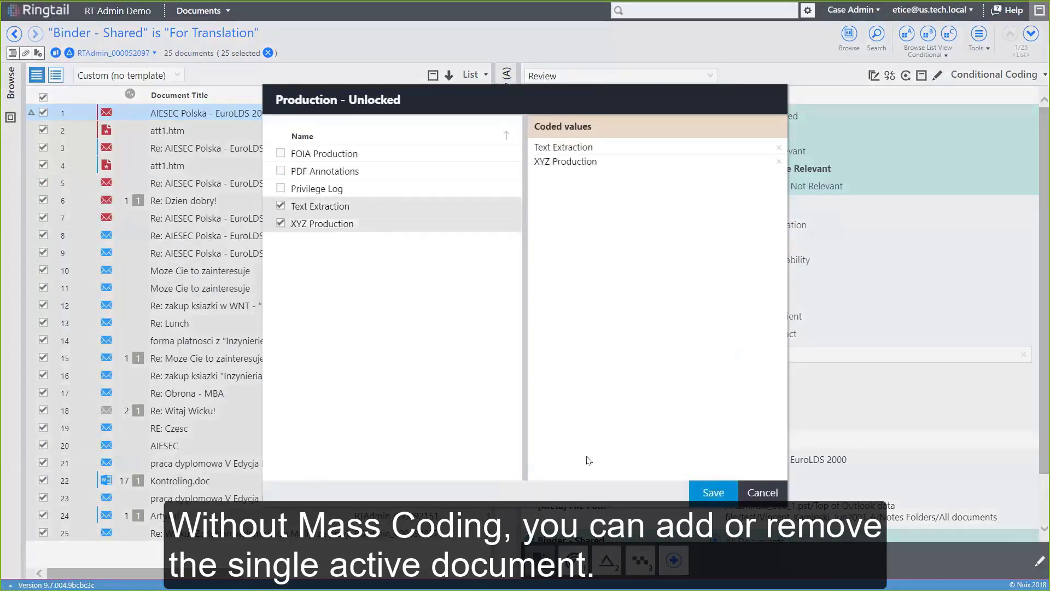
left_click(773, 493)
Mass code the Production - Unlocked field to add all selected documents to the Text Extraction production.
left_click(874, 76)
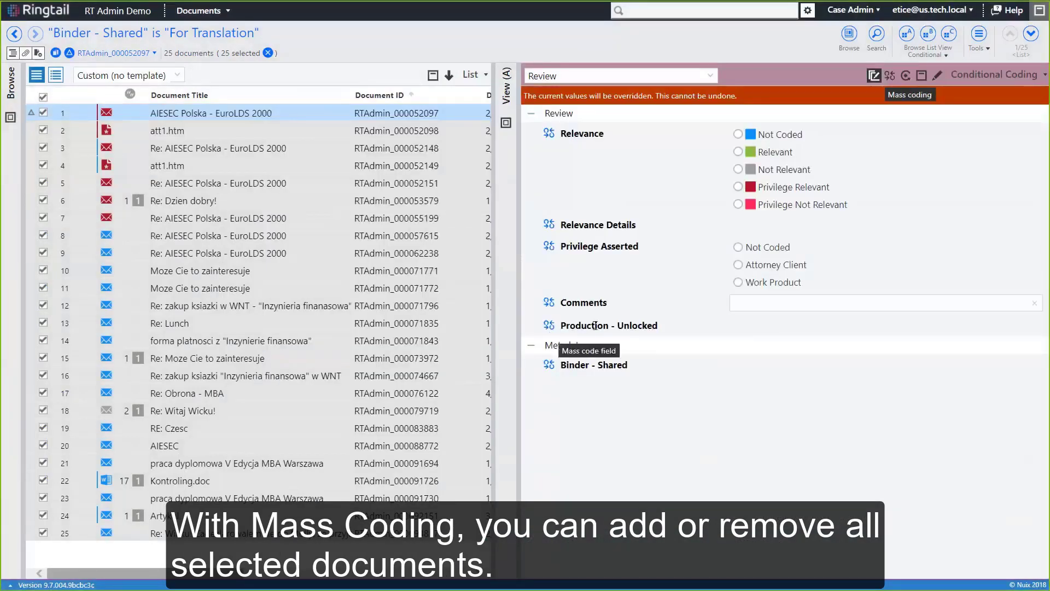
left_click(548, 327)
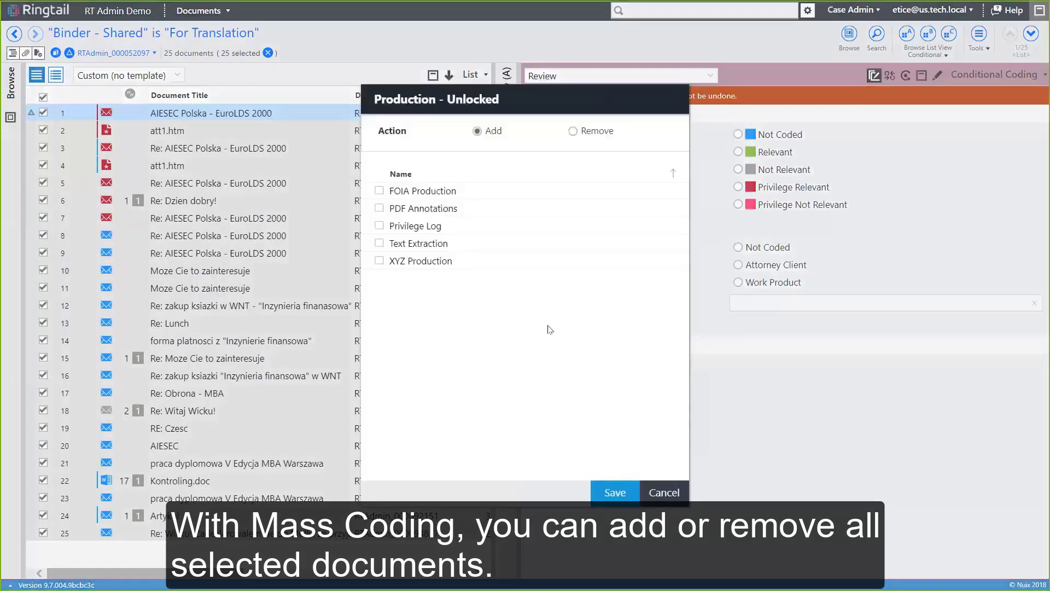
left_click(379, 243)
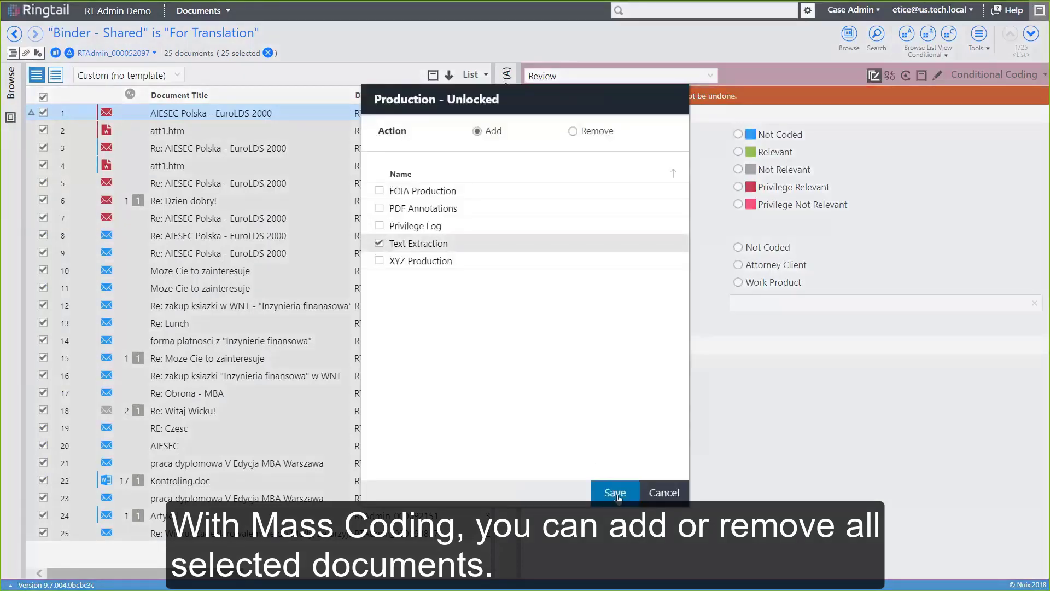
left_click(616, 493)
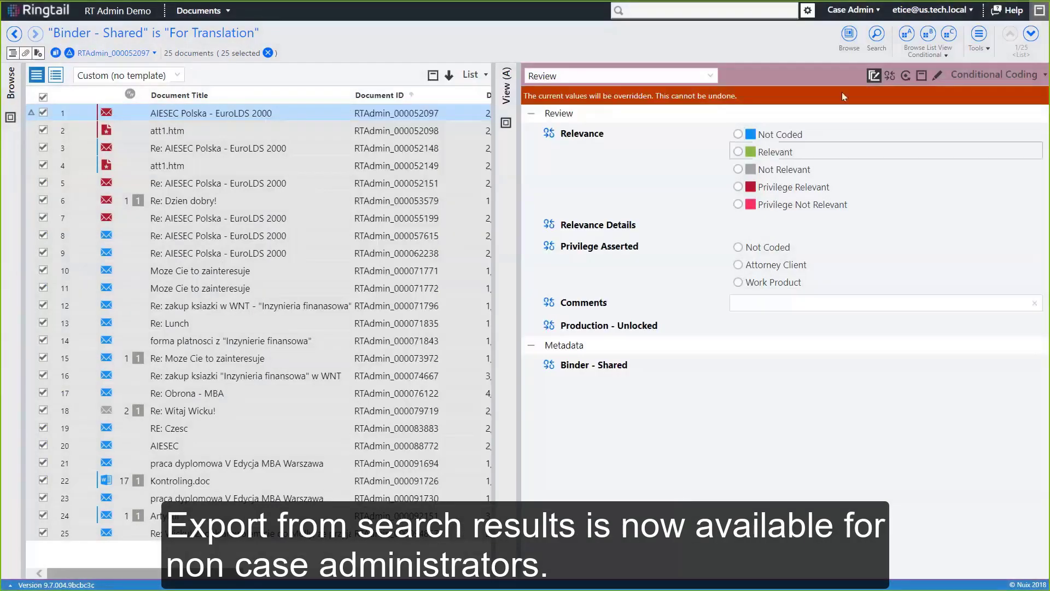
Switch to the Browse List workspace and start an export of the selected documents named test, with type Native files only, no load file included.
left_click(906, 34)
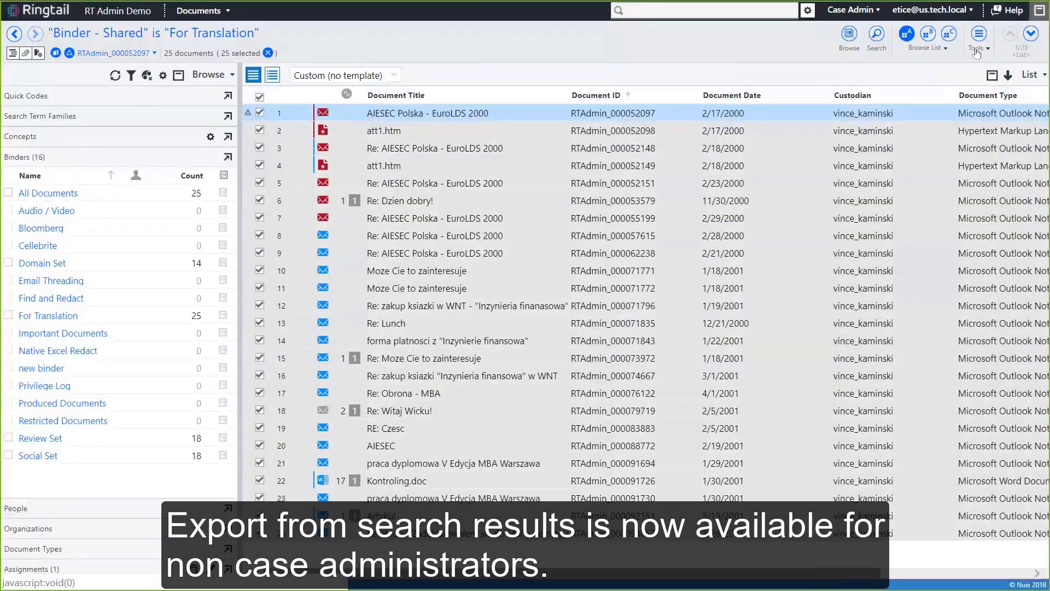
left_click(978, 52)
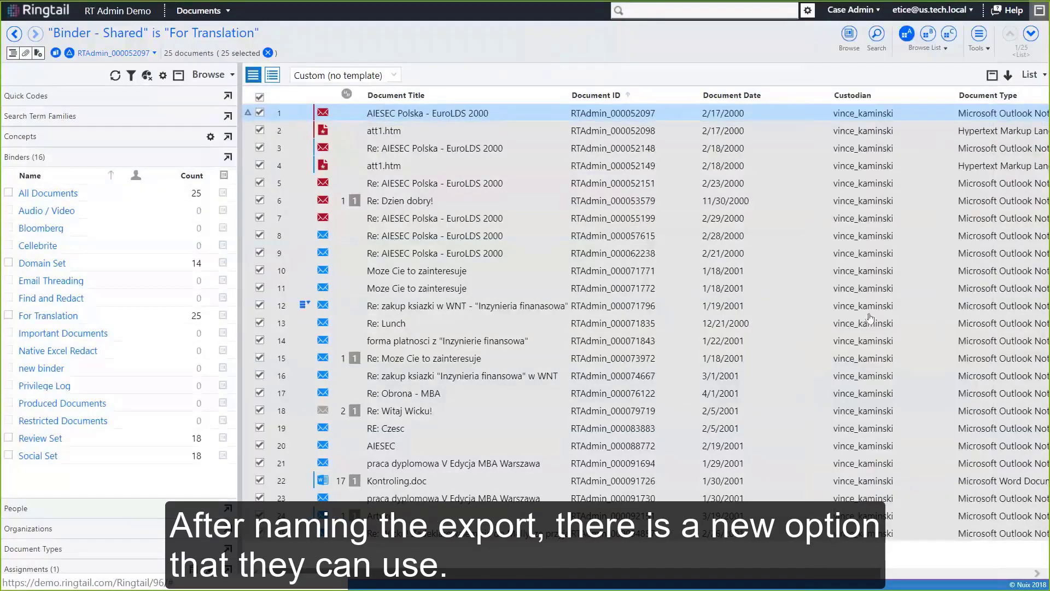
type("test")
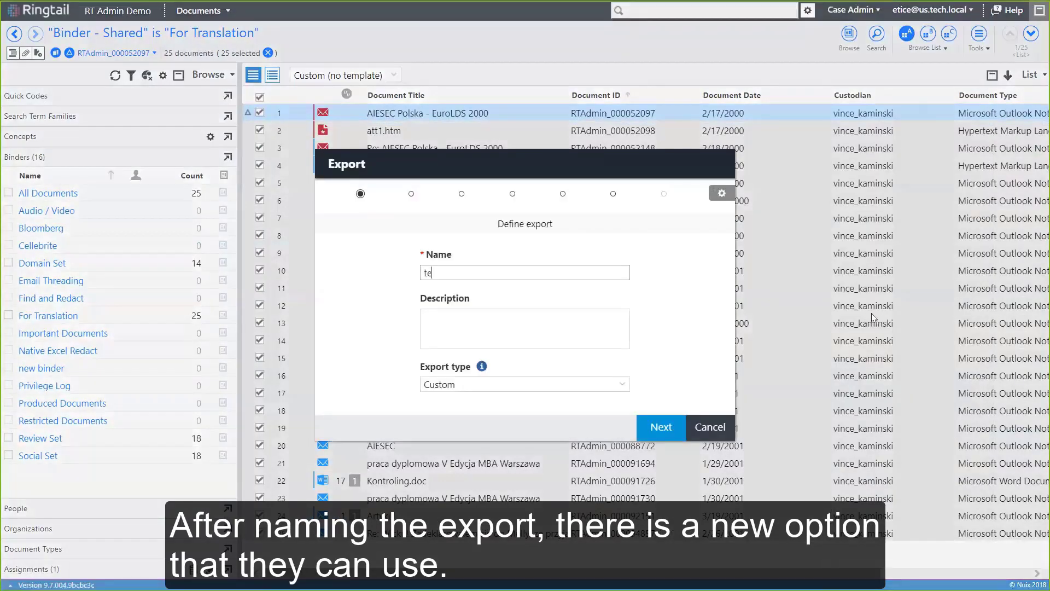
left_click(624, 389)
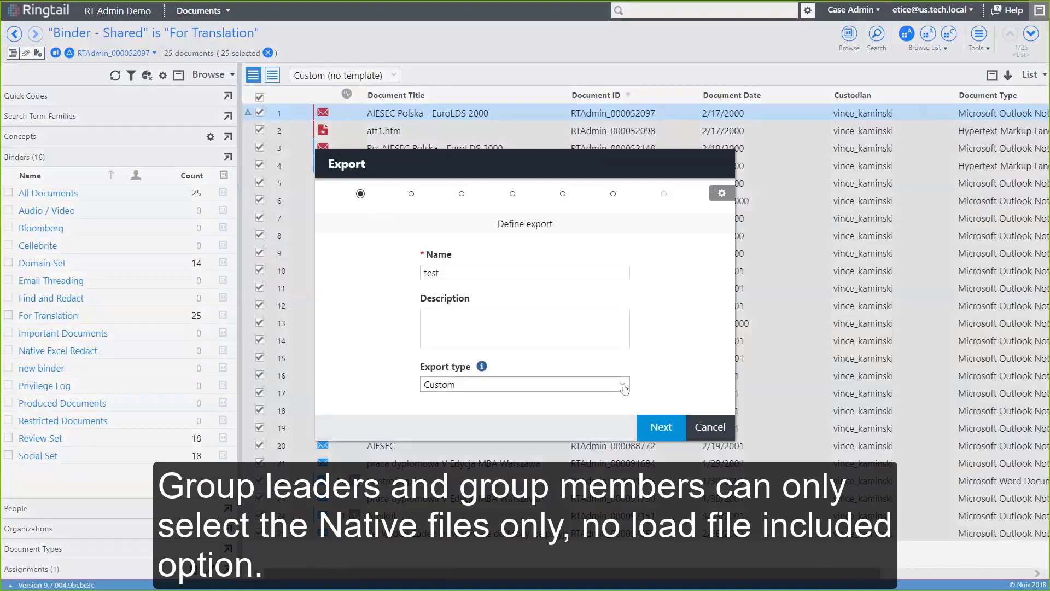
left_click(624, 389)
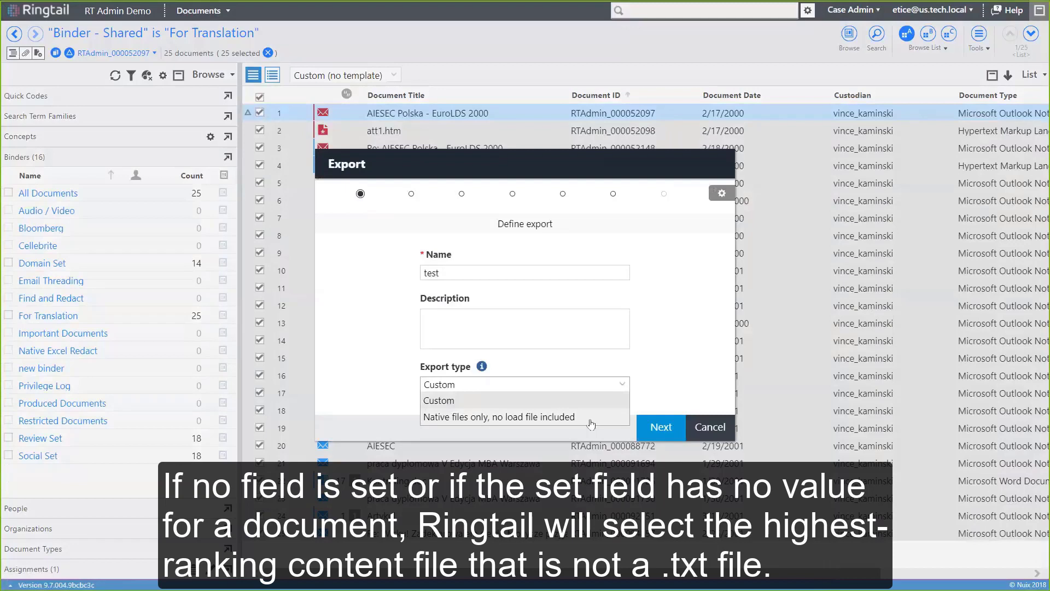
left_click(591, 417)
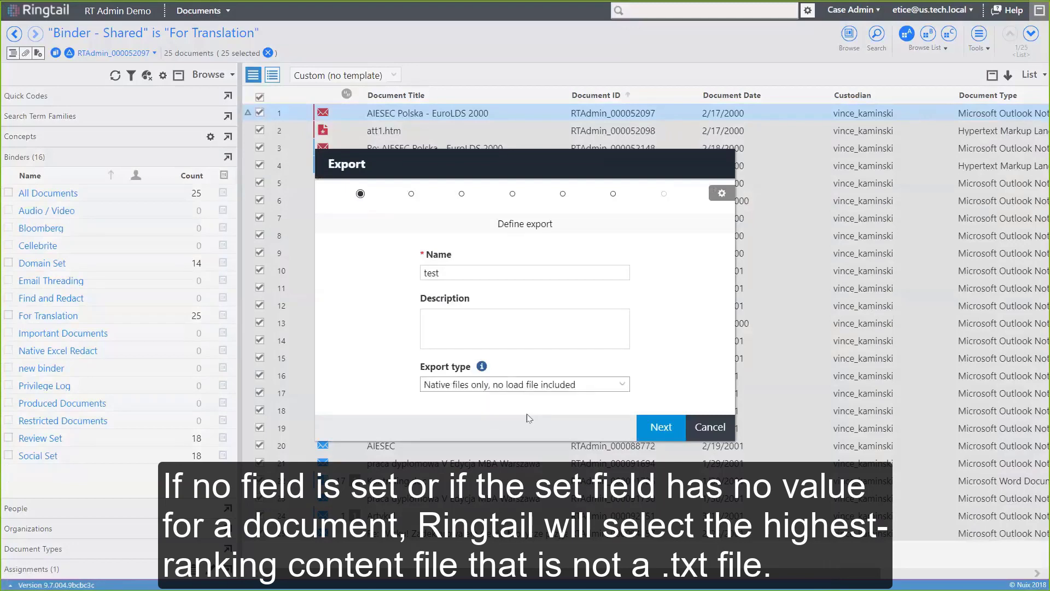
Set the exported file structure to Flattened with at most 2000 files per folder, review the export summary, and cancel the export.
left_click(673, 432)
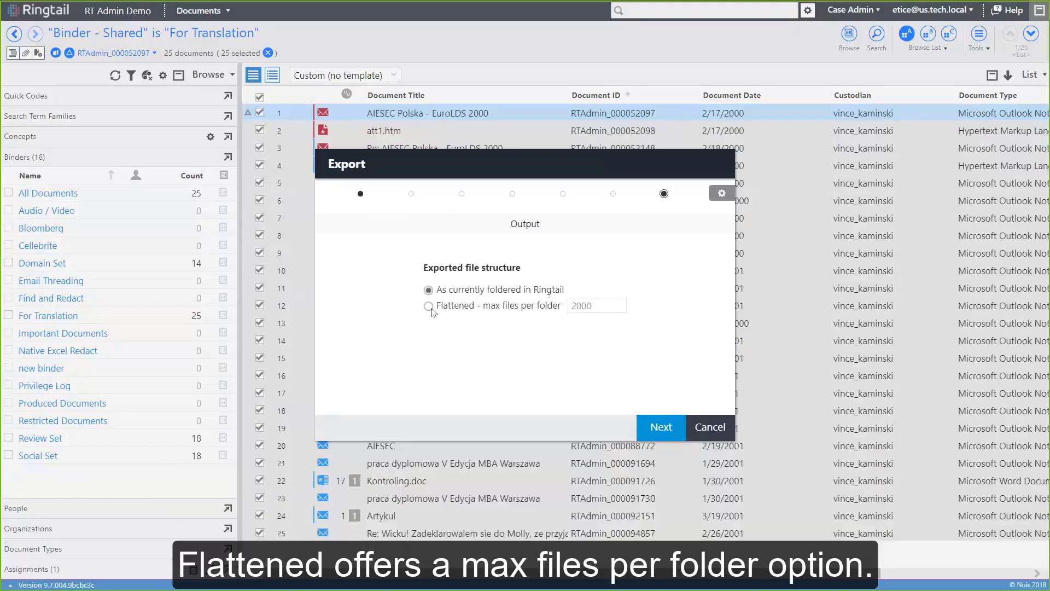
left_click(429, 307)
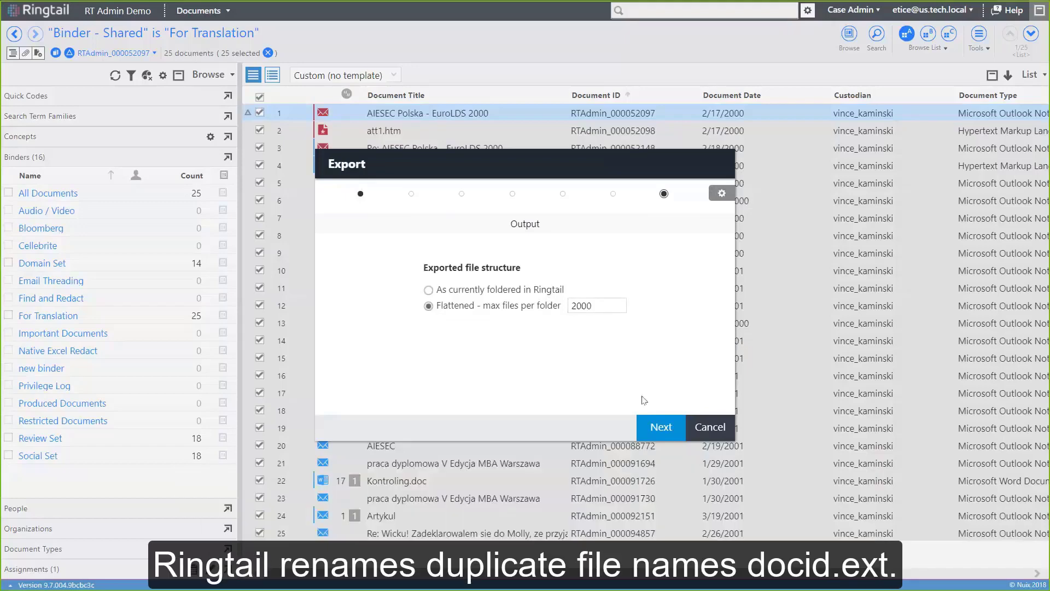
left_click(662, 430)
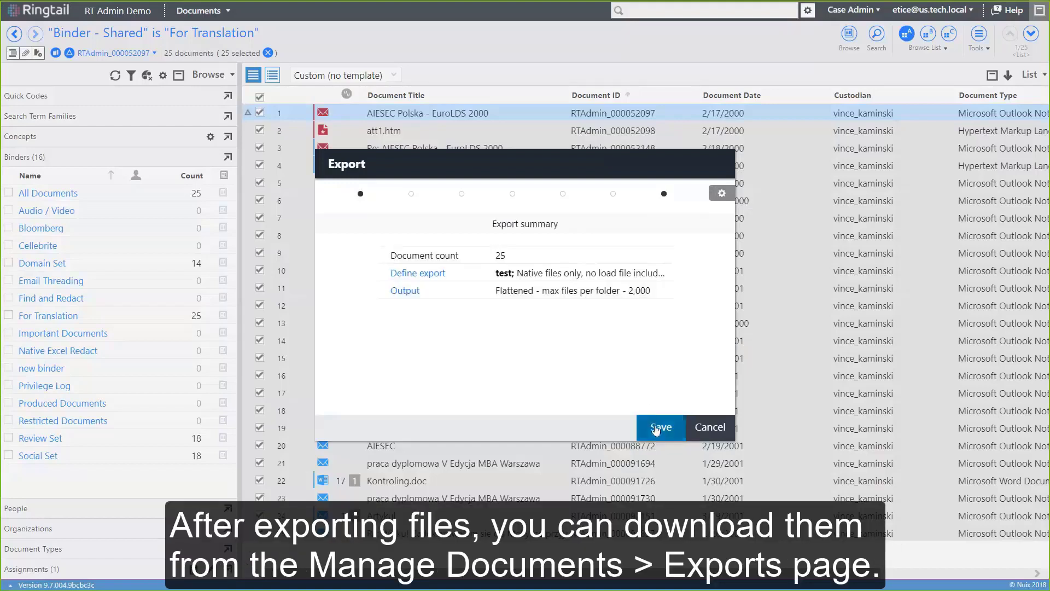
left_click(710, 427)
Download the files of the Native Group Leader export from the Manage Documents exports, and open the native\0001 folder in the downloaded archive.
left_click(201, 11)
left_click(281, 159)
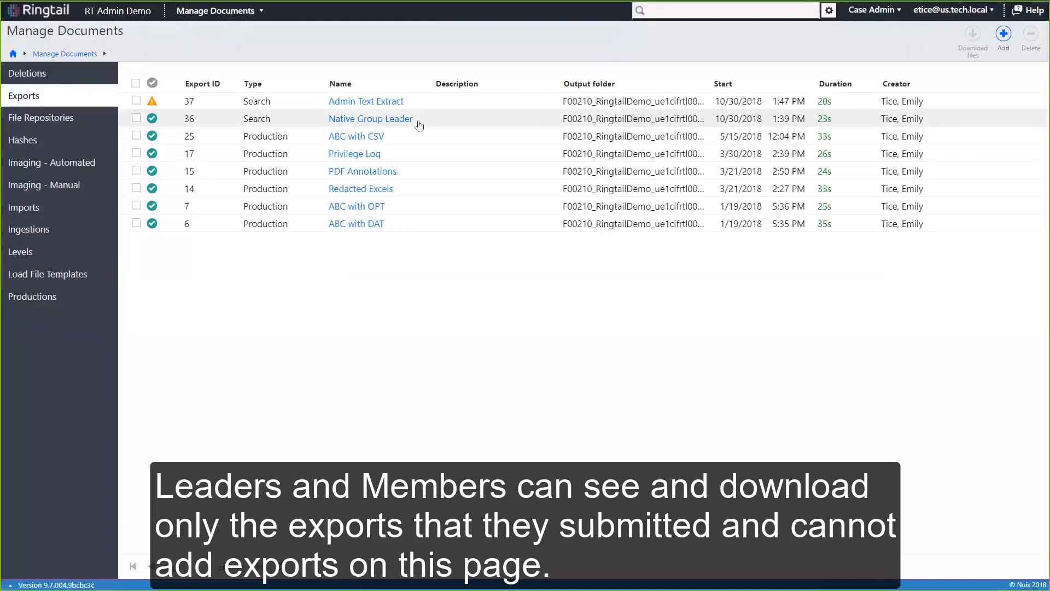
left_click(135, 120)
left_click(972, 34)
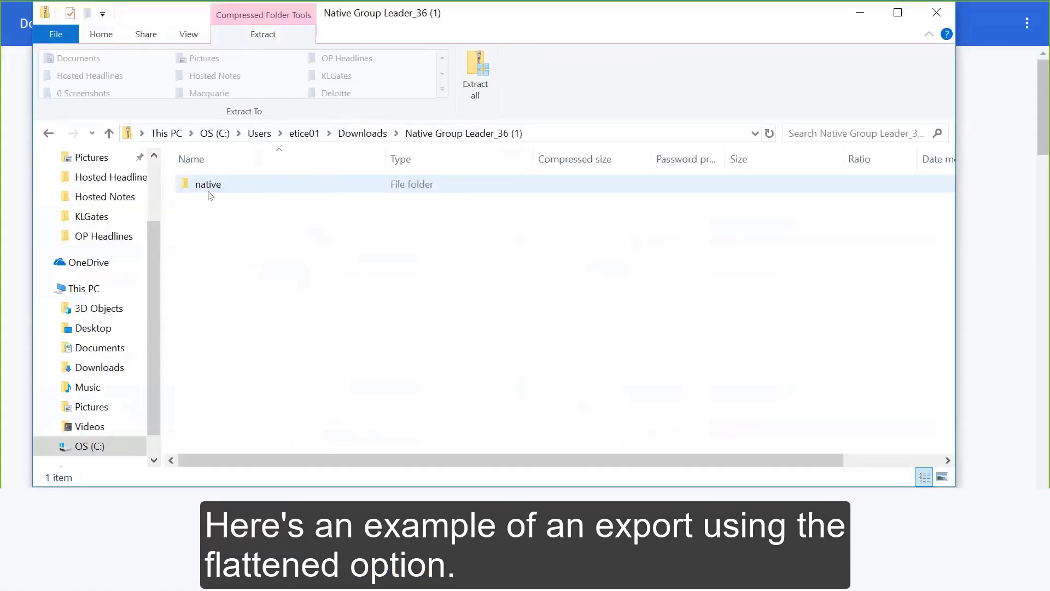
double_click(206, 190)
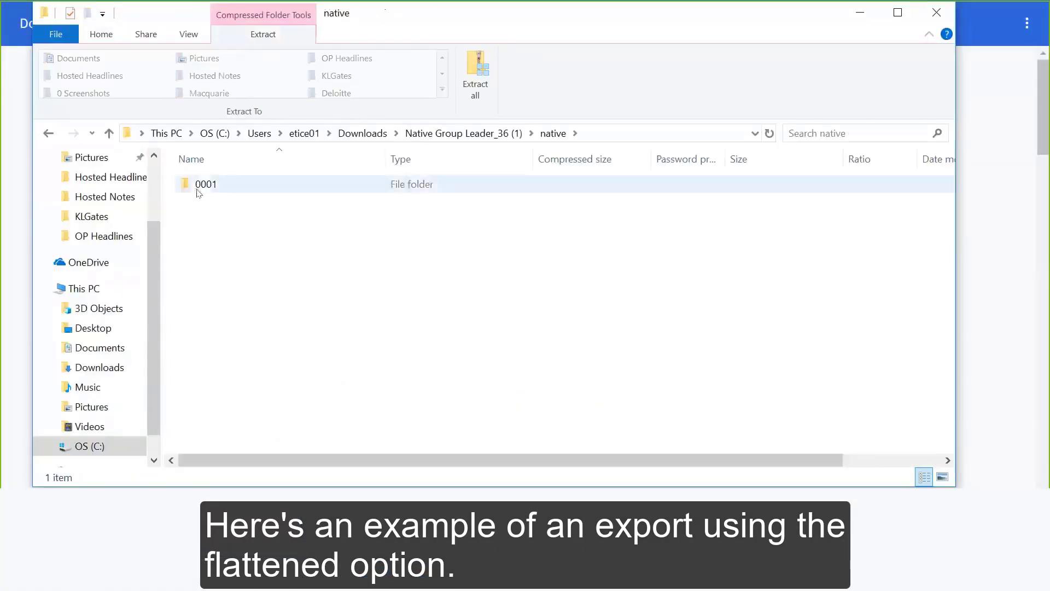
double_click(214, 190)
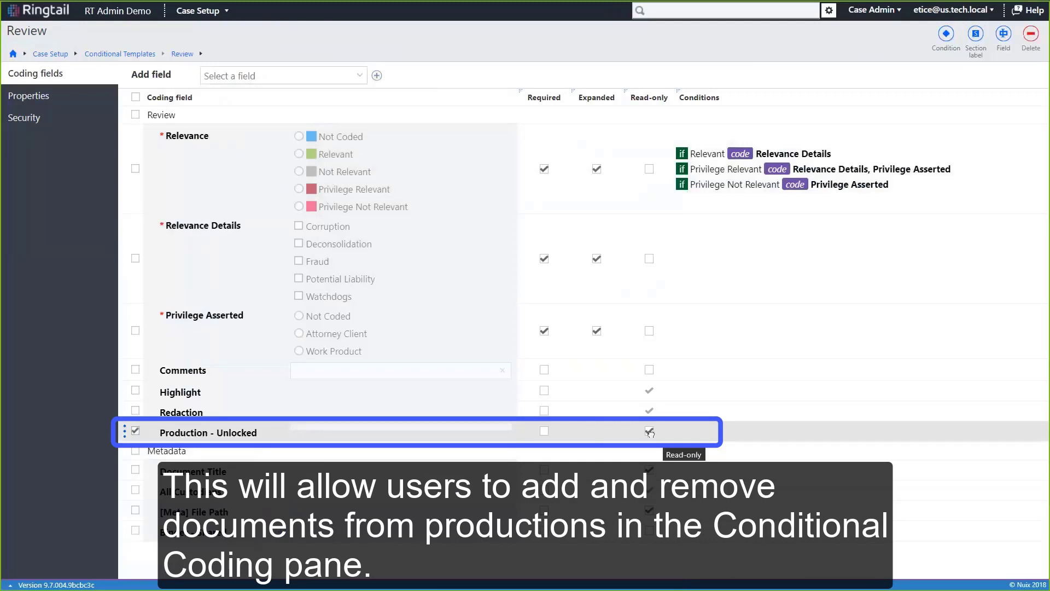
Turn off Read-only for the Production - Unlocked field in the Review conditional template and return to the documents.
left_click(649, 432)
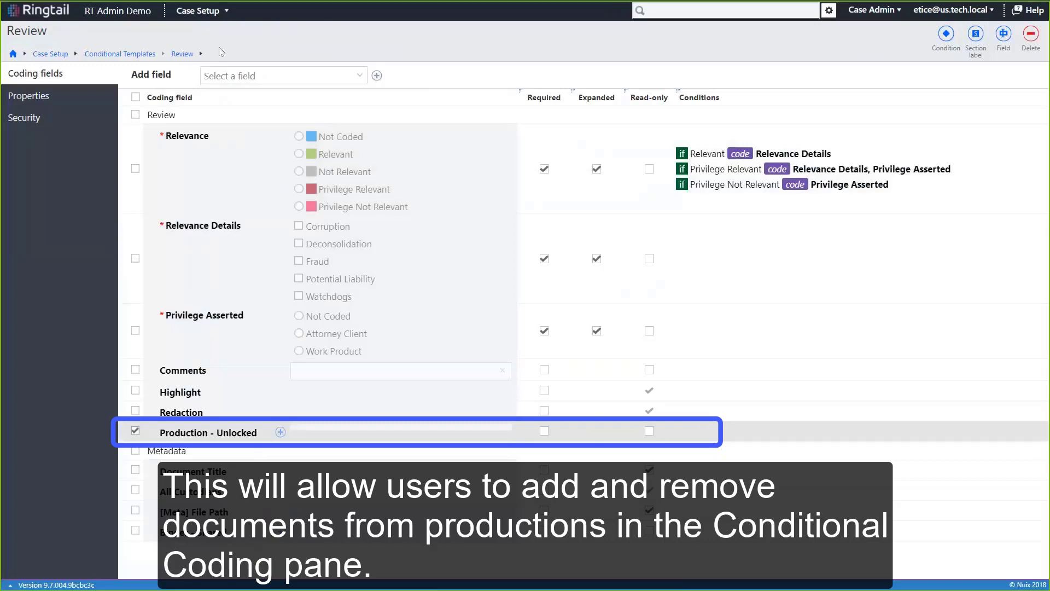
left_click(198, 10)
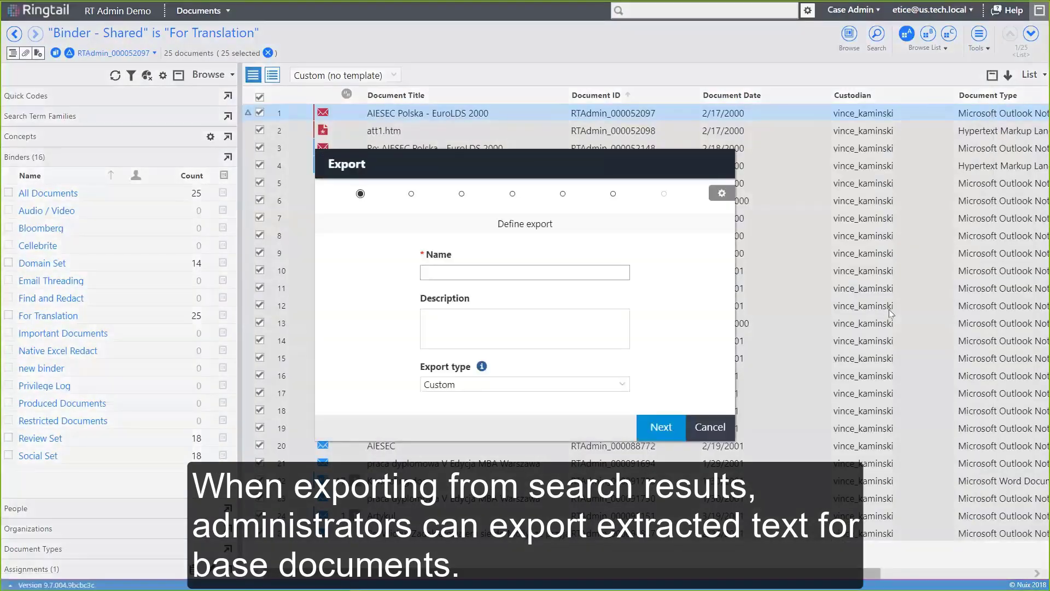
Name the custom export test and select only Content files (.txt) as the file type, without endorsable image files.
type("test")
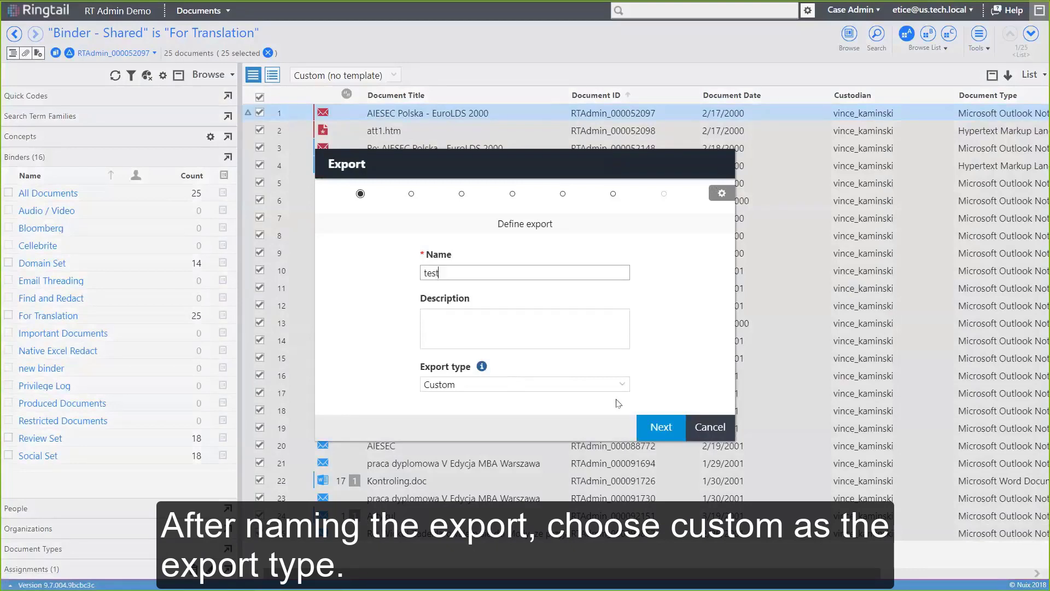
left_click(667, 426)
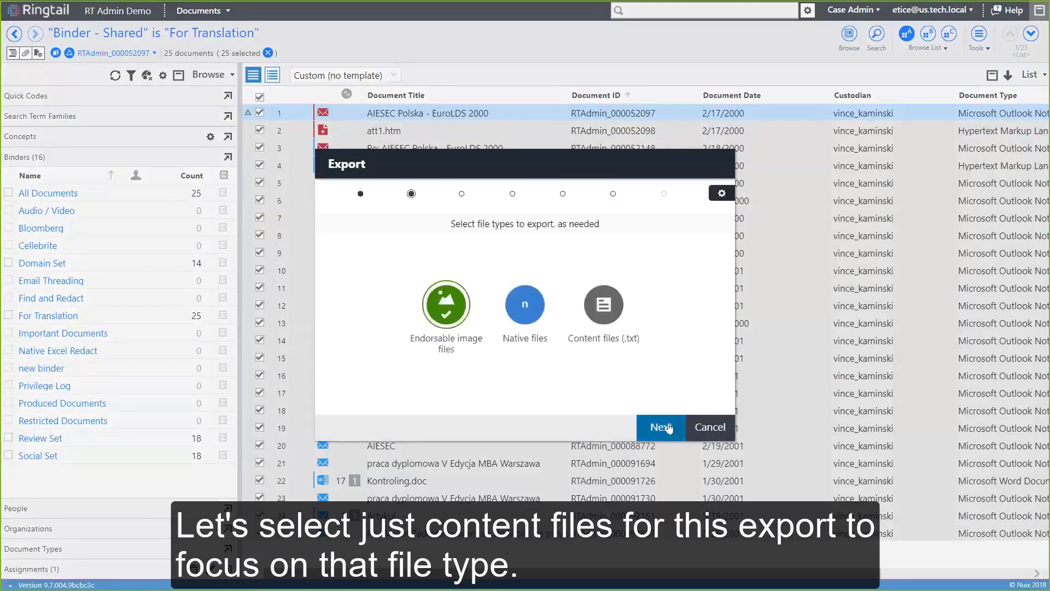
left_click(454, 330)
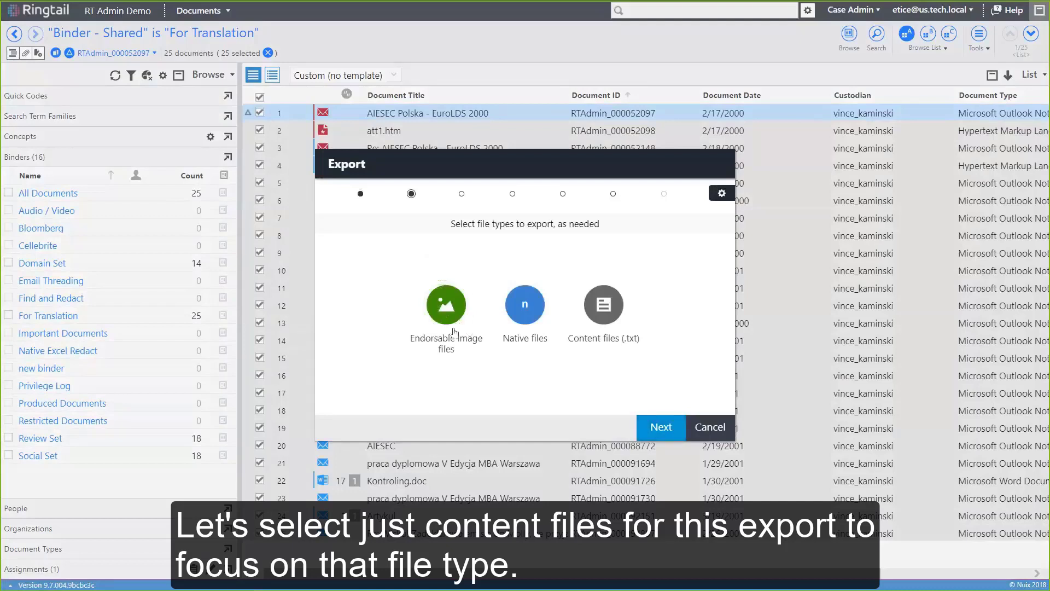
left_click(619, 321)
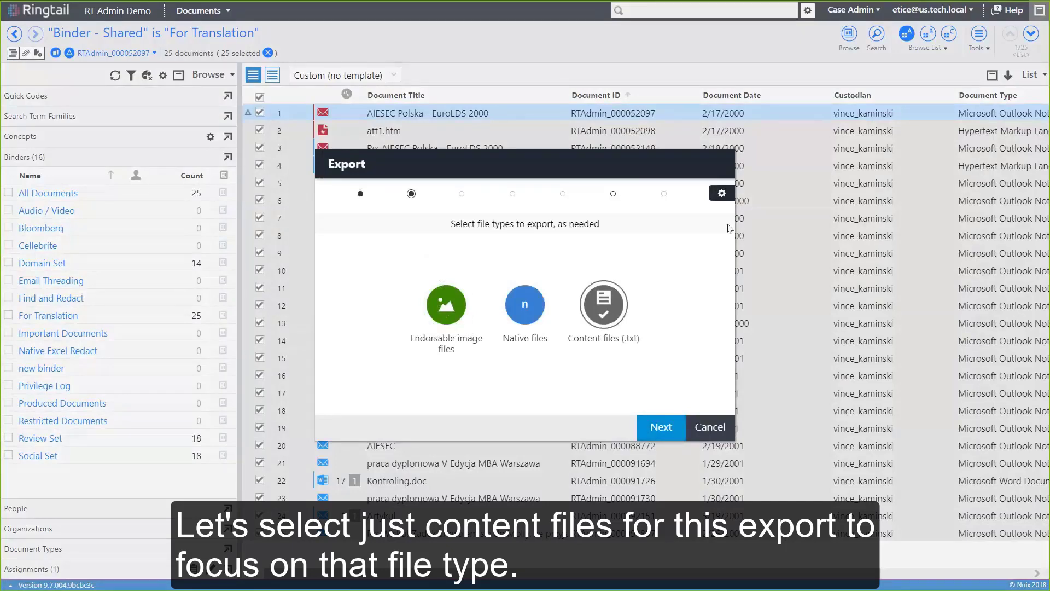
Try Existing .txt file as the source preference for content files, and switch back to Extracted text.
left_click(722, 195)
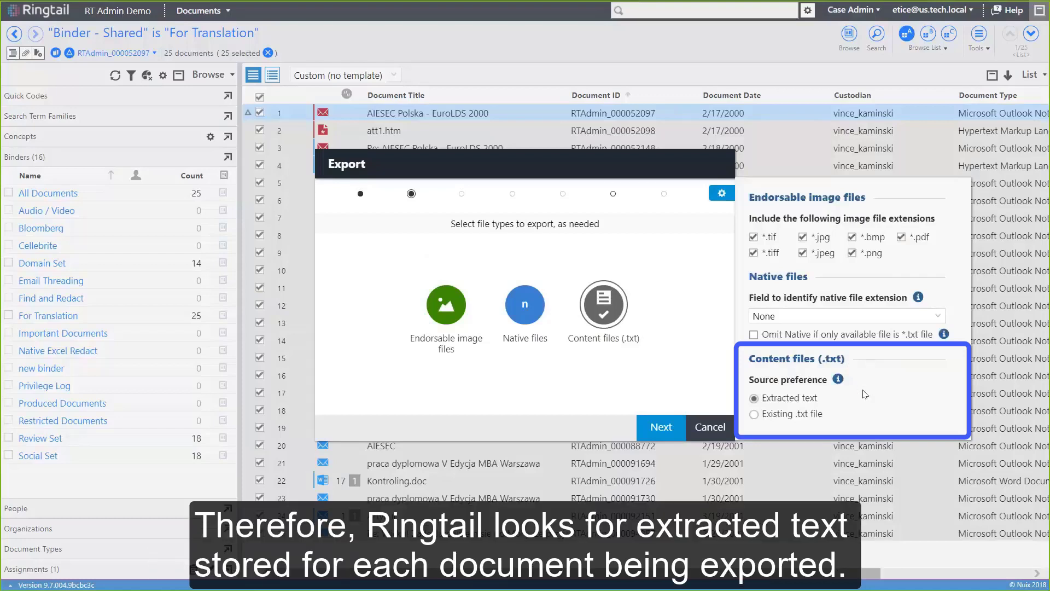
left_click(801, 419)
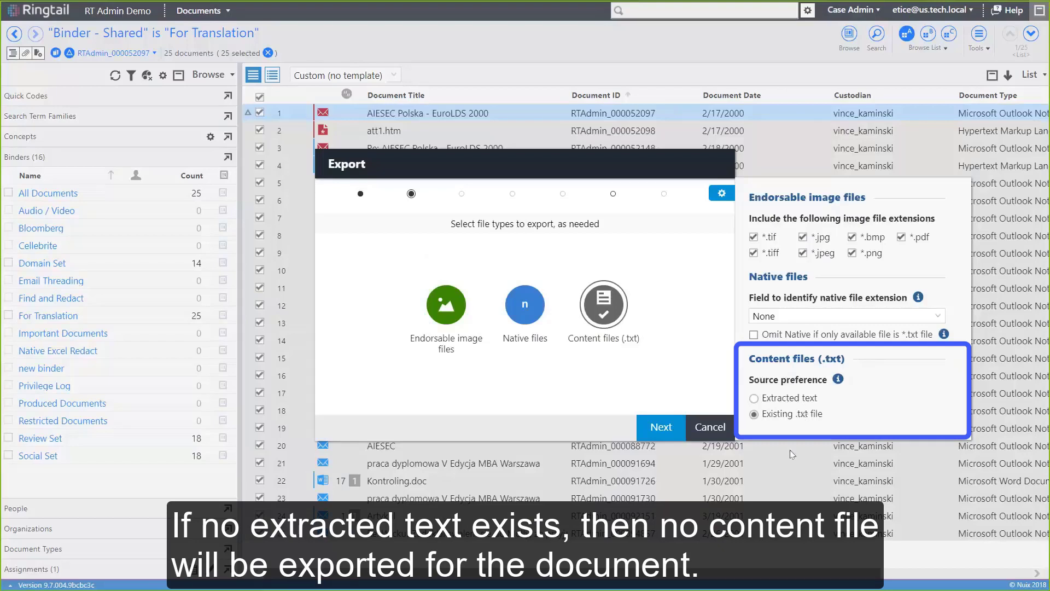
left_click(799, 398)
Include the Concordance General .dat and Concordance General .opt load files in the export and save it.
left_click(661, 427)
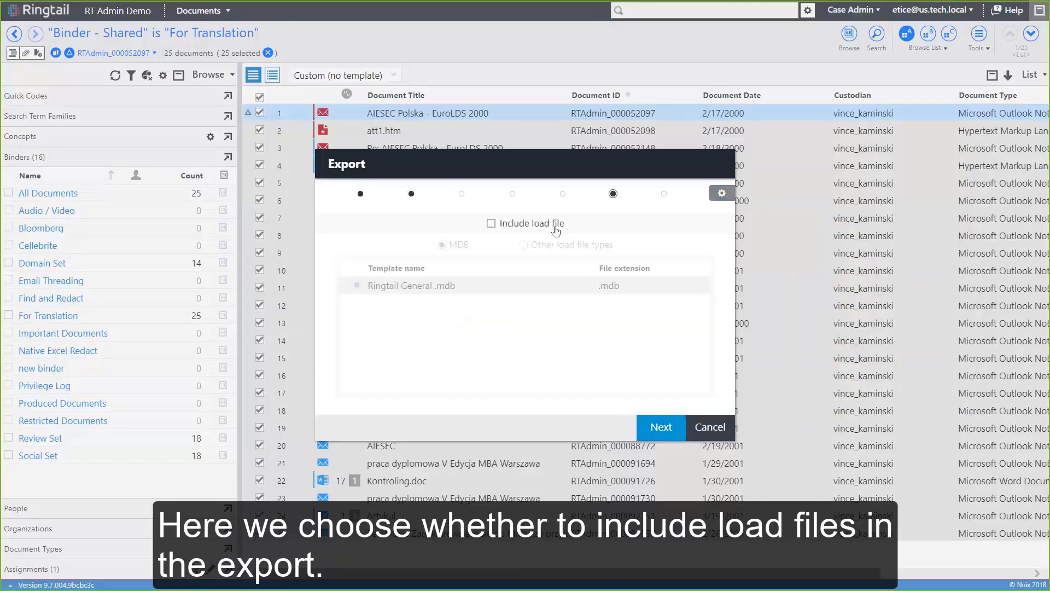
left_click(558, 245)
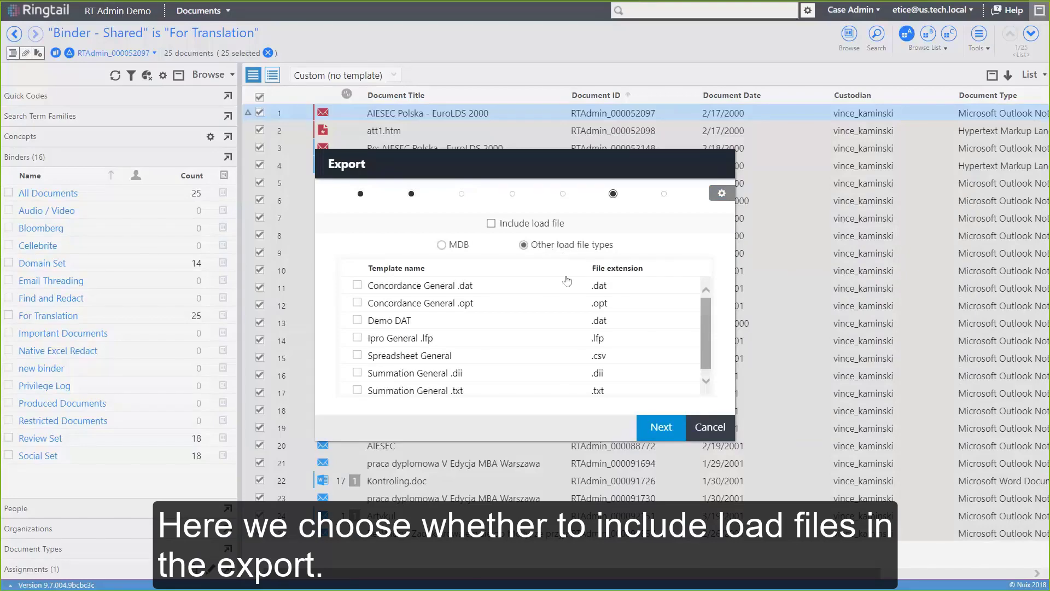
left_click(356, 285)
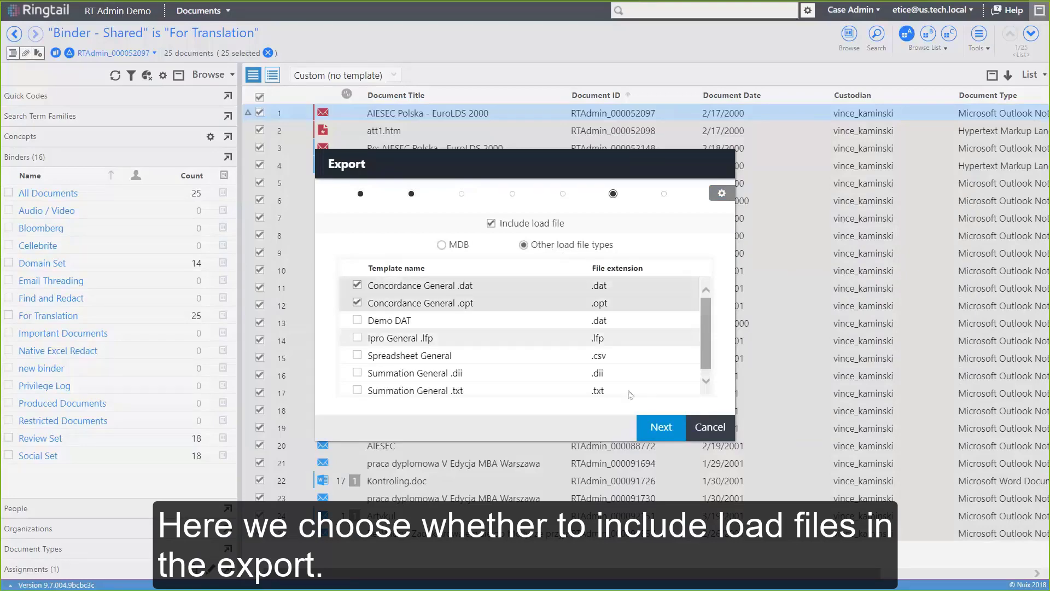
left_click(654, 423)
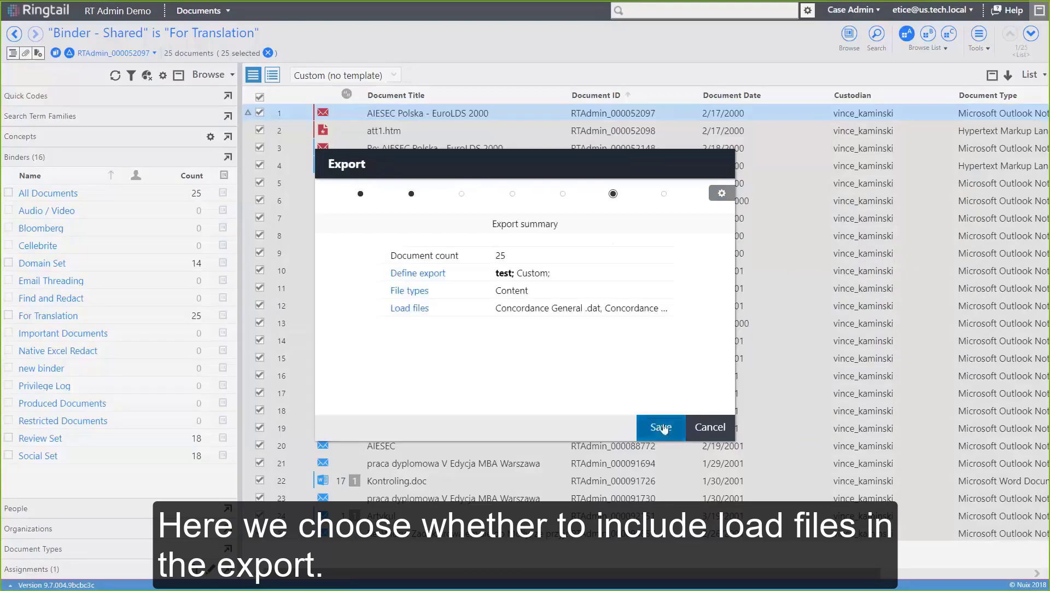
left_click(657, 425)
Open the Admin Text Extract export from the Manage Documents exports to check where its content files came from.
left_click(206, 12)
left_click(214, 158)
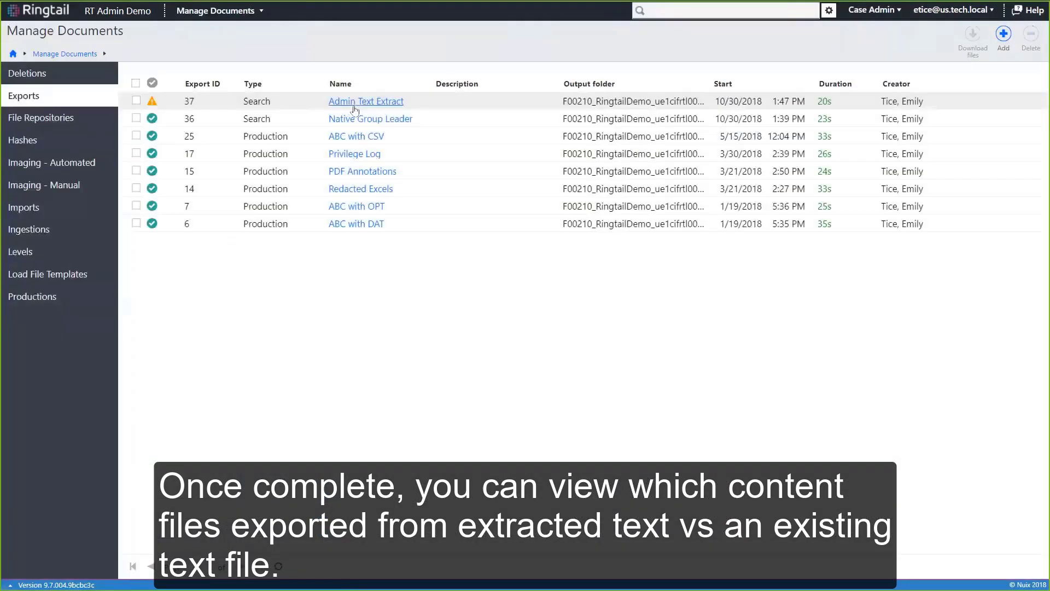
left_click(358, 111)
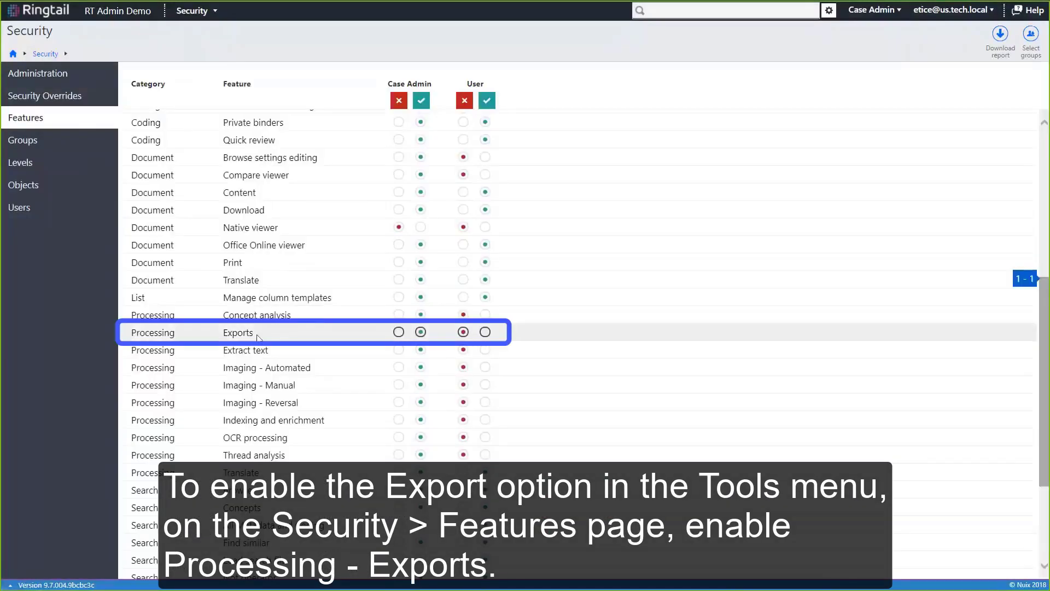
Allow the Processing - Exports feature for the Case Admin group, and allow its leaders the Manage Documents - Exports admin function.
left_click(398, 332)
left_click(421, 332)
left_click(77, 74)
left_click(545, 424)
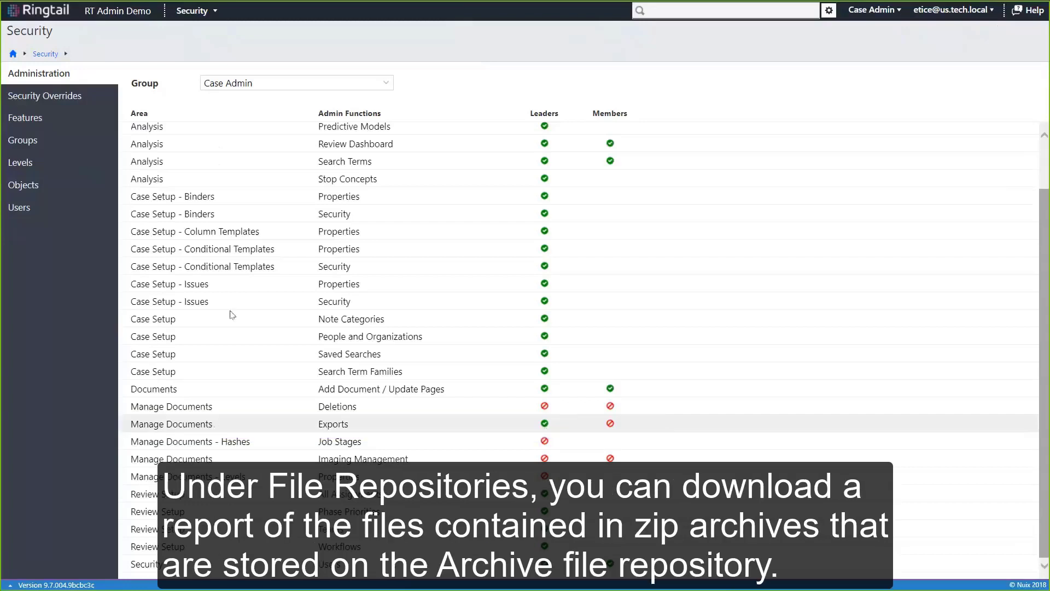
Show the archive repository F00210_AutomationArc2_ARC_ue1cifarc001 in the Manage Documents file repositories.
left_click(194, 10)
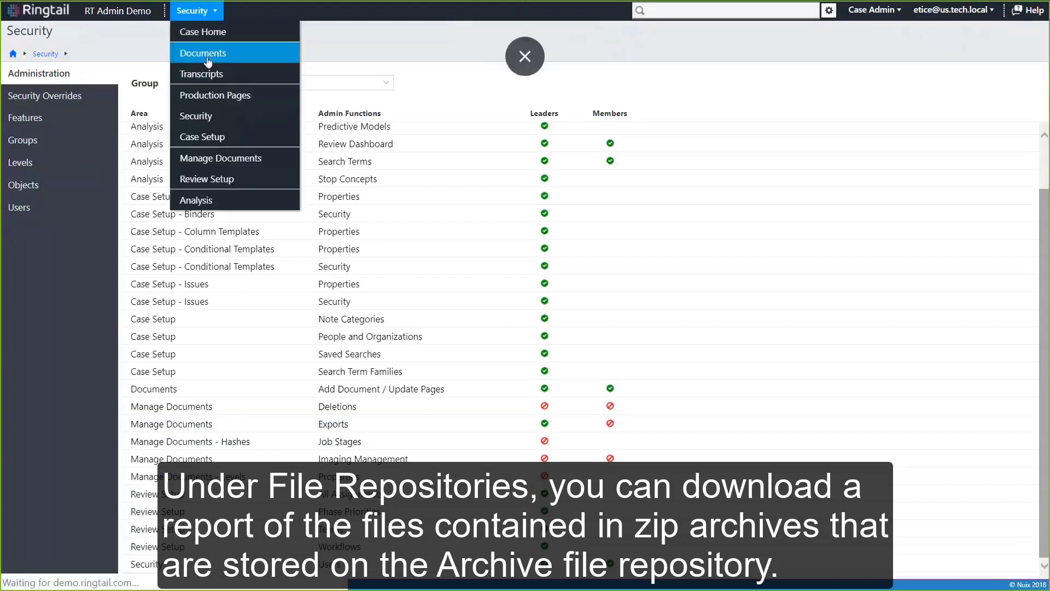
left_click(221, 158)
left_click(425, 96)
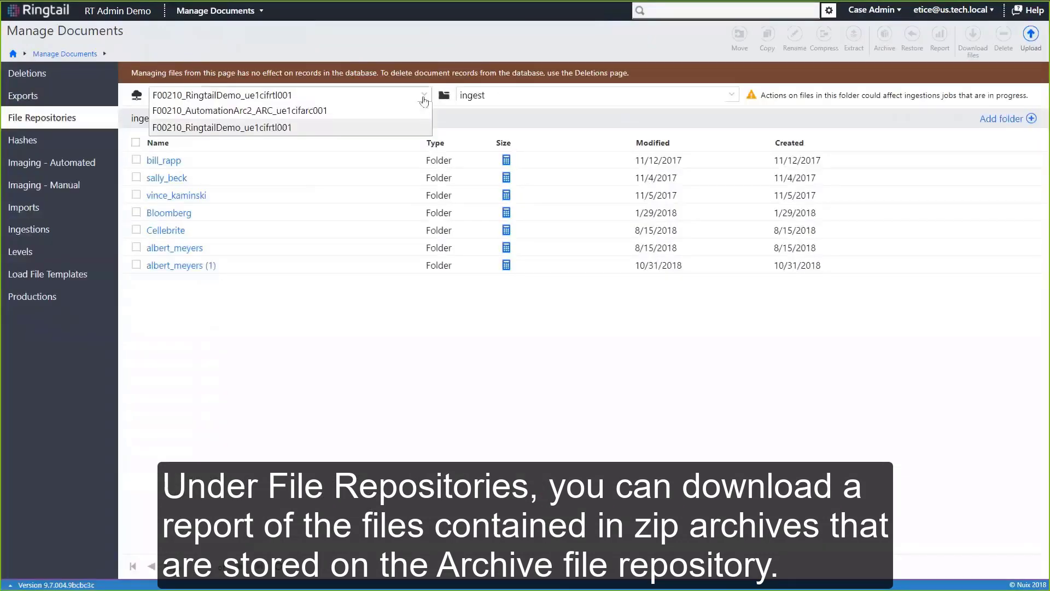
left_click(264, 112)
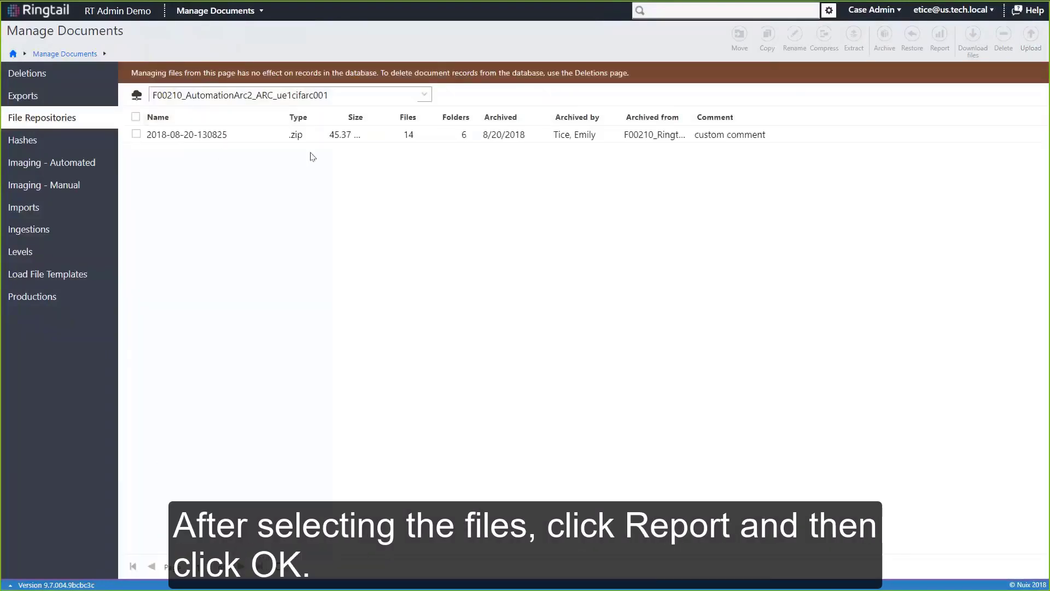
left_click(311, 135)
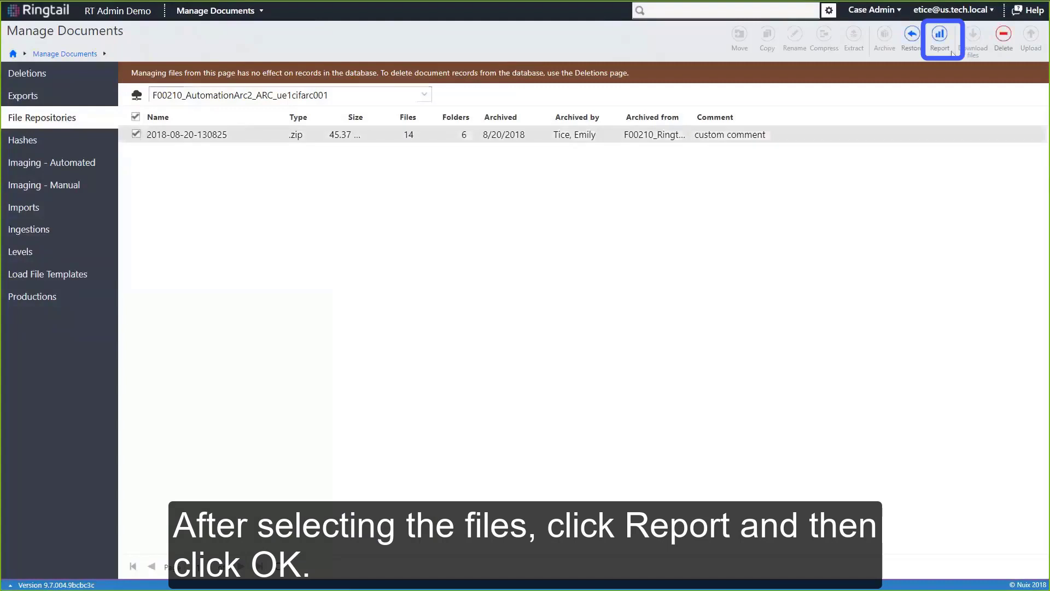
left_click(940, 35)
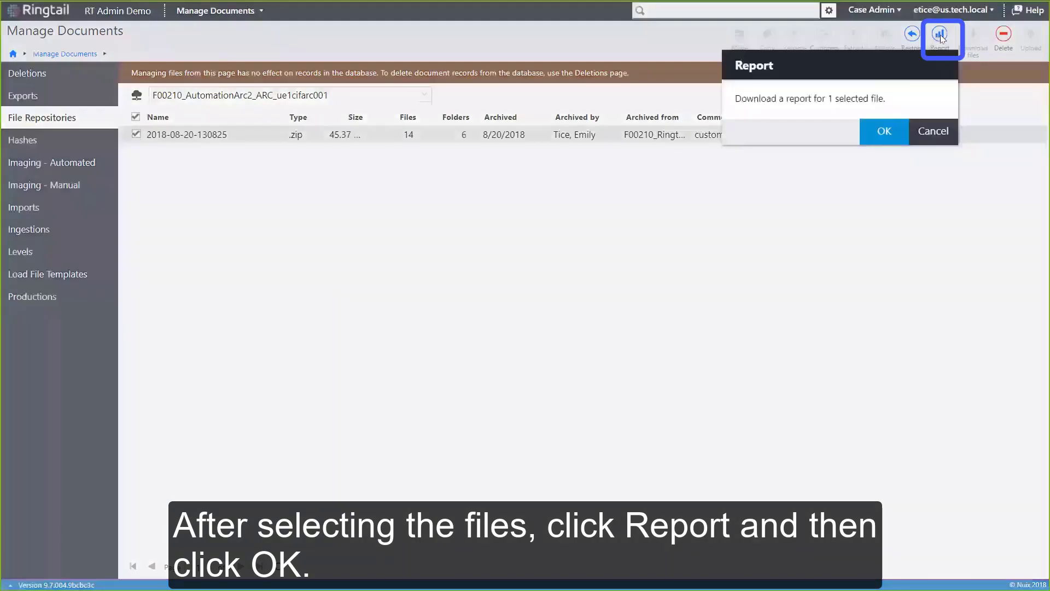
left_click(894, 130)
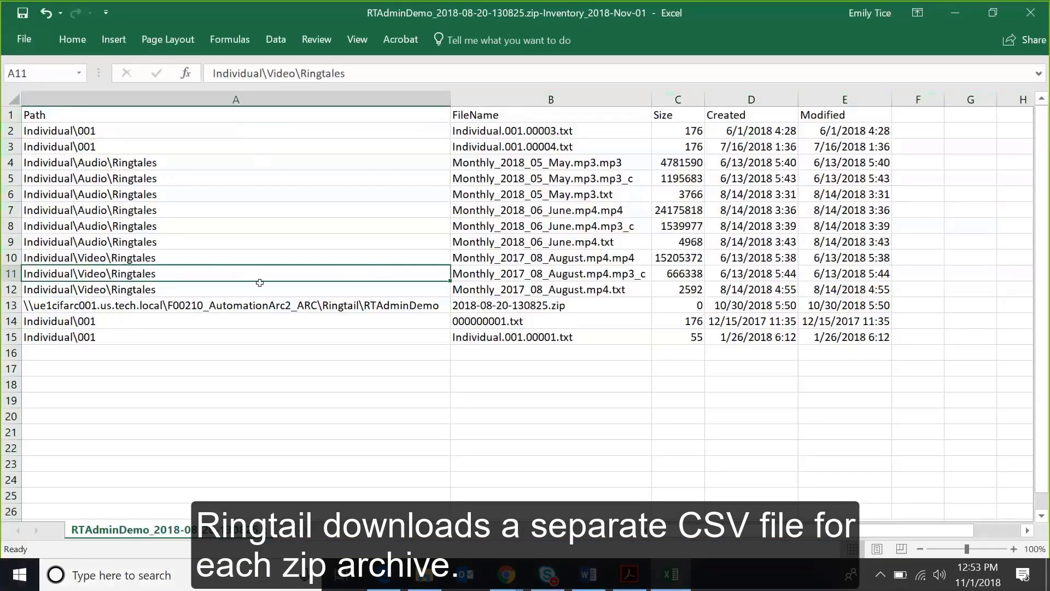
left_click(512, 239)
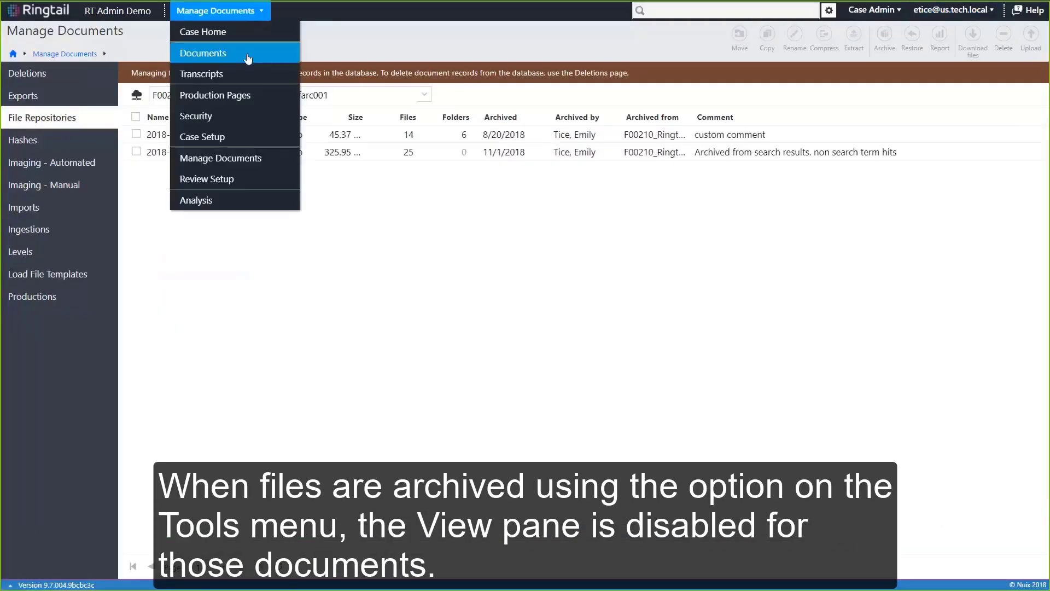
Try the option to embed text in PDF files in OCR processing for all selected documents, without running the job.
left_click(248, 59)
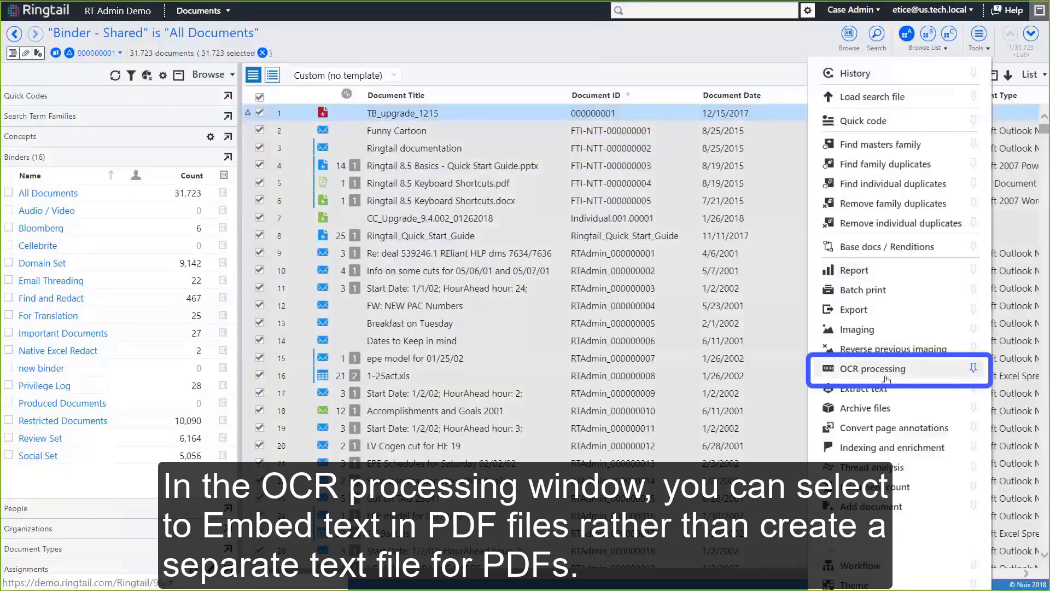
left_click(887, 376)
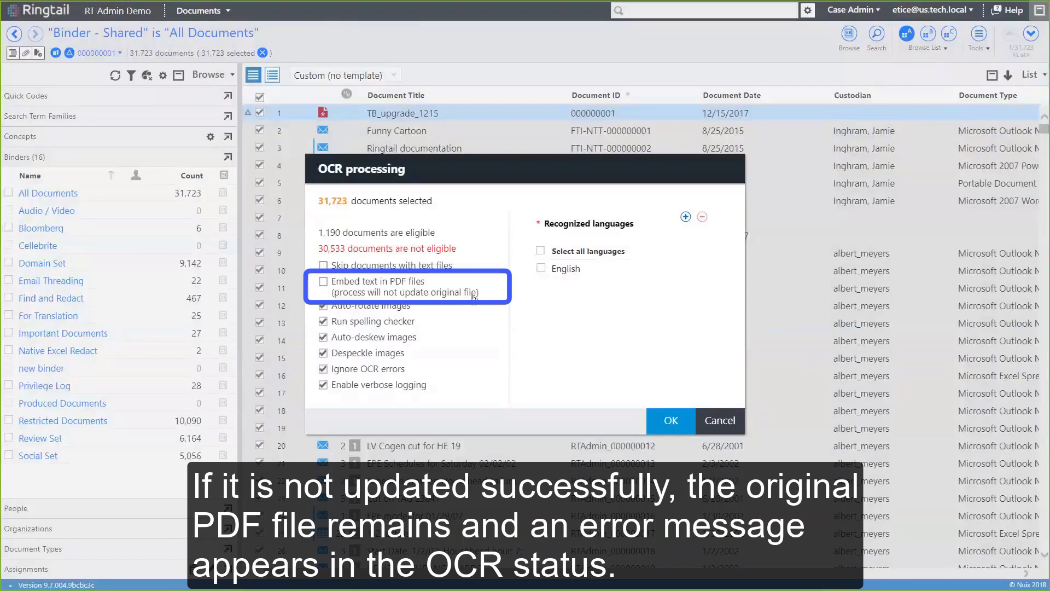
left_click(474, 295)
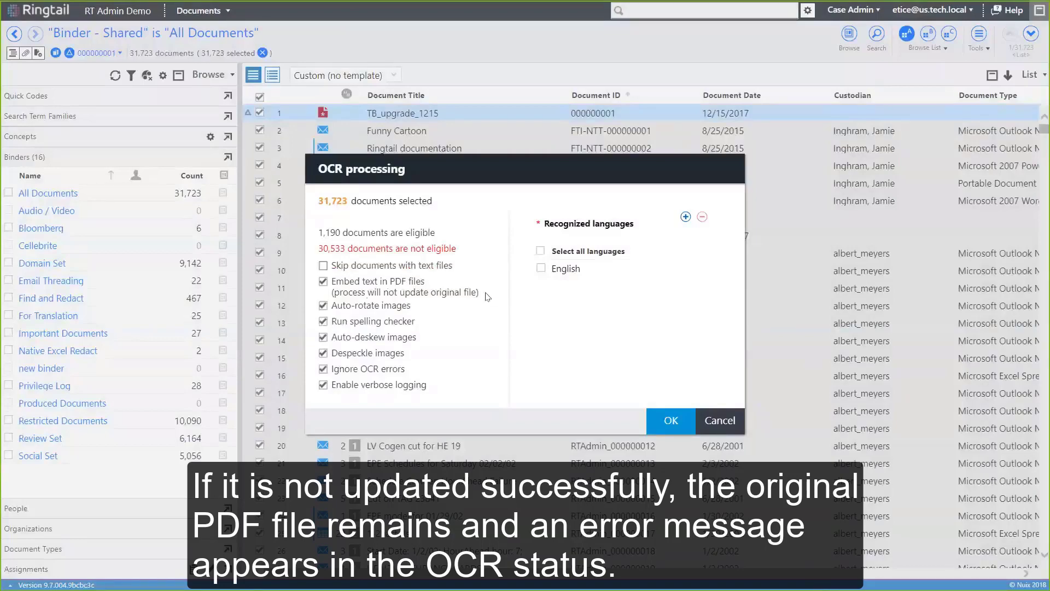
left_click(721, 421)
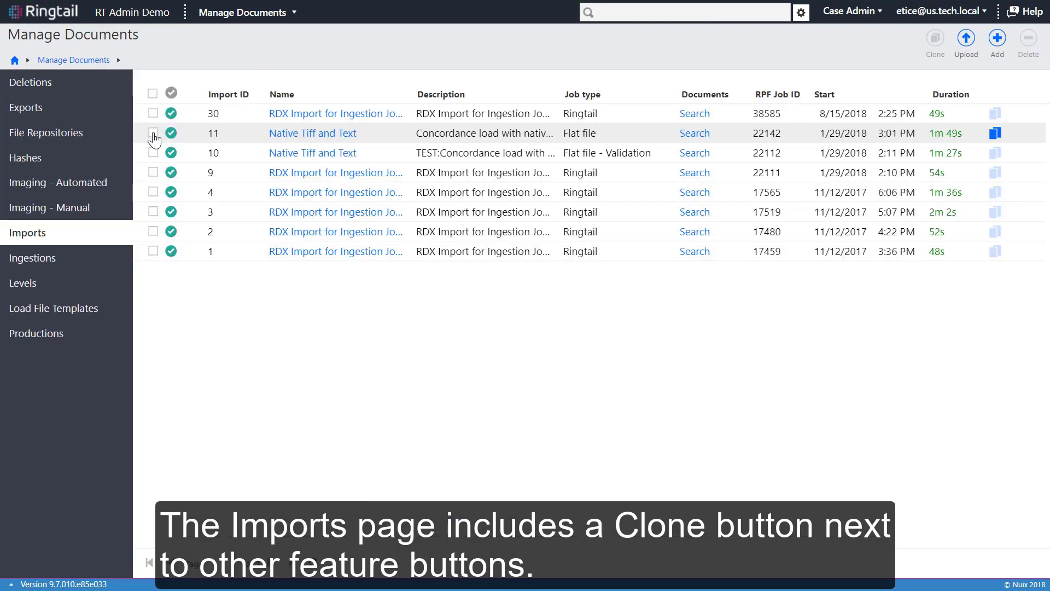
Examine the field map of the Native Tiff and Text import with ID 11, and show the list of ingestions.
left_click(153, 134)
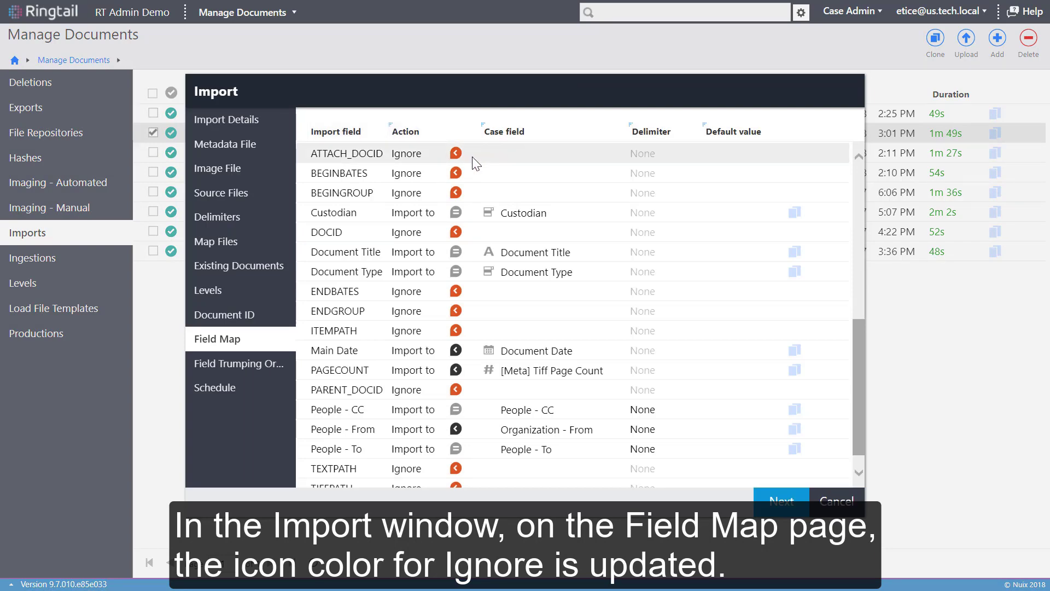
left_click(837, 502)
left_click(48, 259)
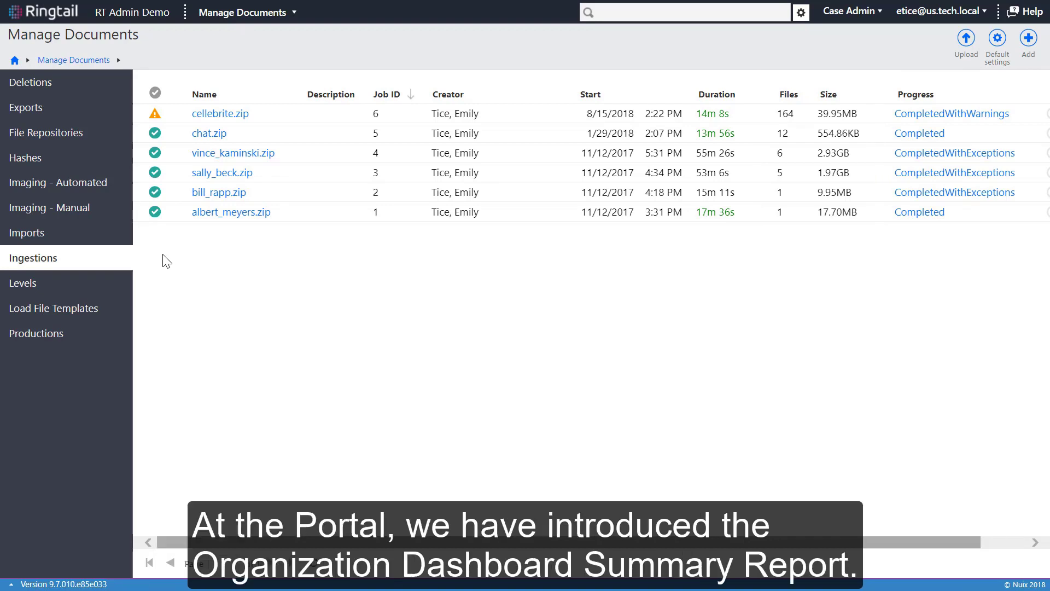
Return to the portal's home page and open the portal-level reports.
left_click(59, 14)
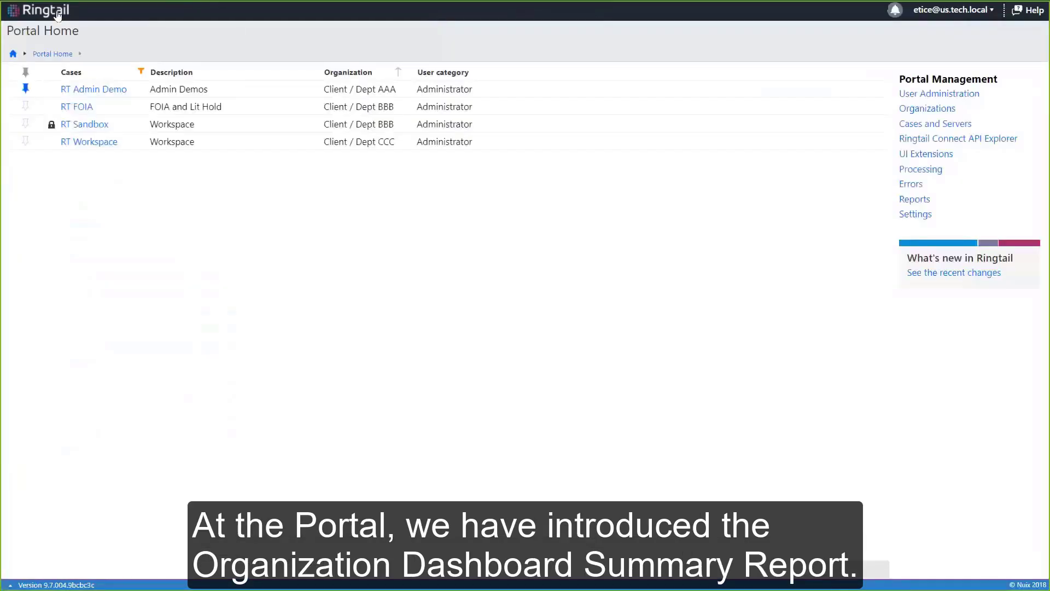
left_click(919, 201)
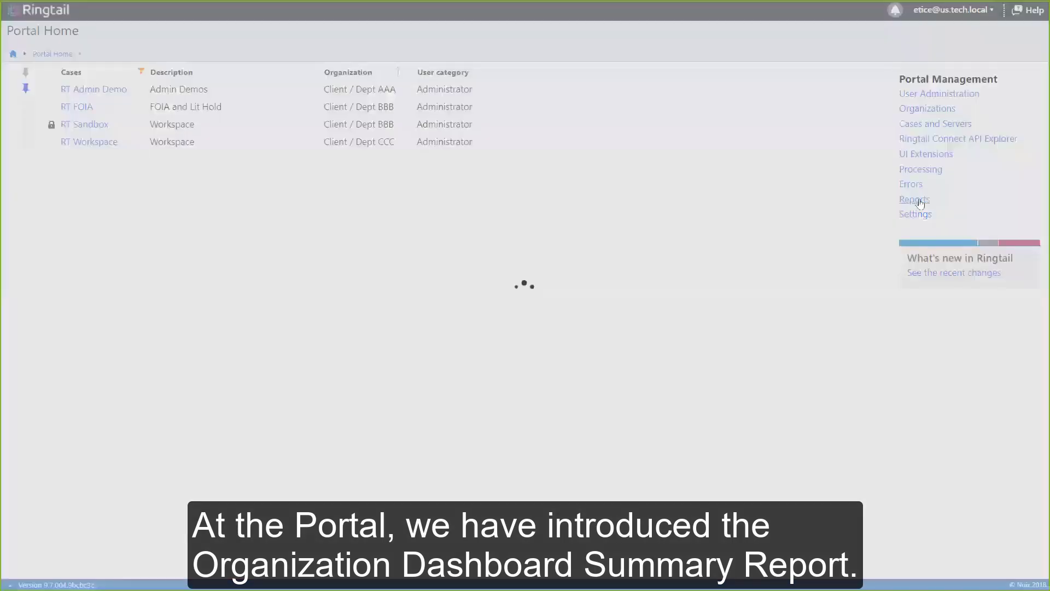